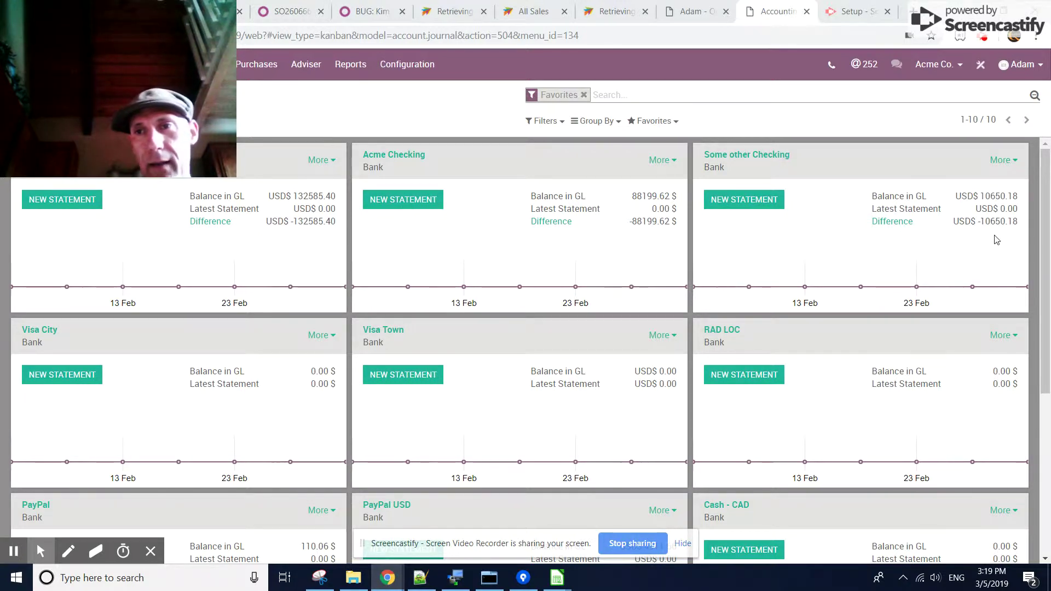
# - Open the bank statements of the Some other Checking journal, clear the journal filter and go to the file import page
pyautogui.click(1007, 160)
pyautogui.click(1014, 163)
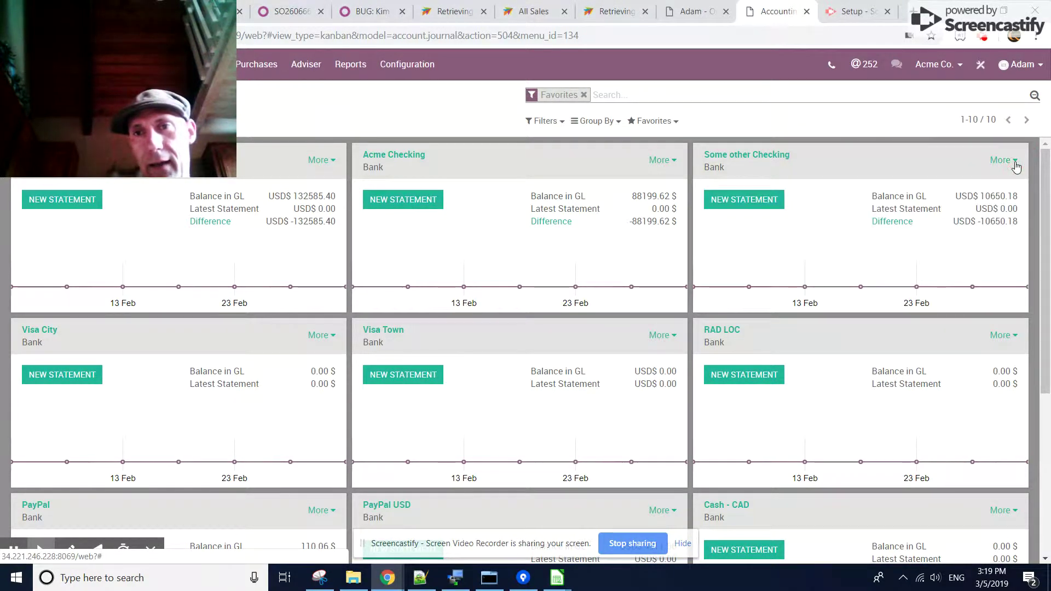
pyautogui.click(1014, 163)
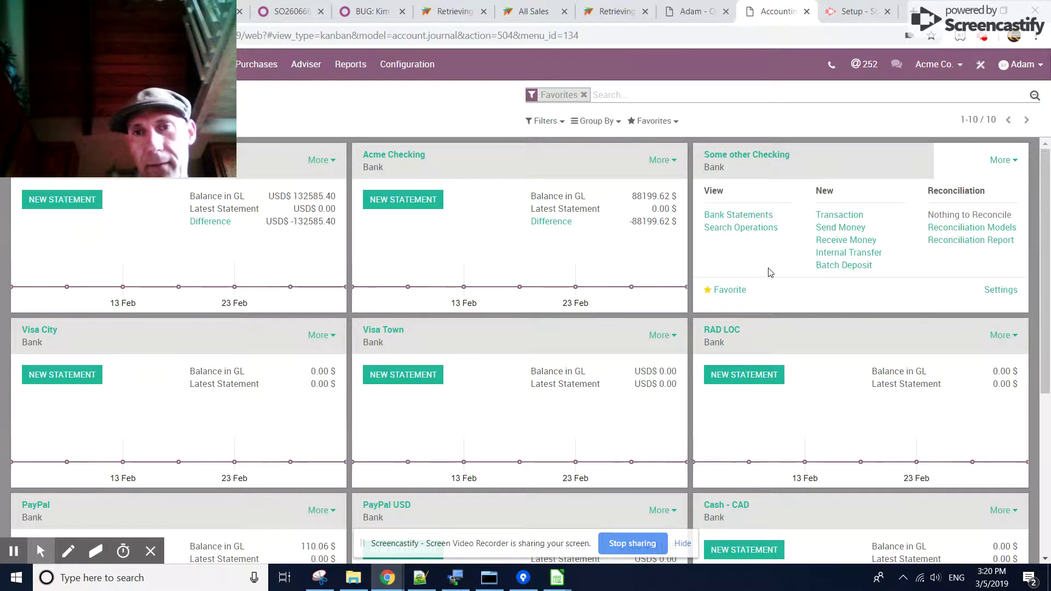
pyautogui.click(756, 215)
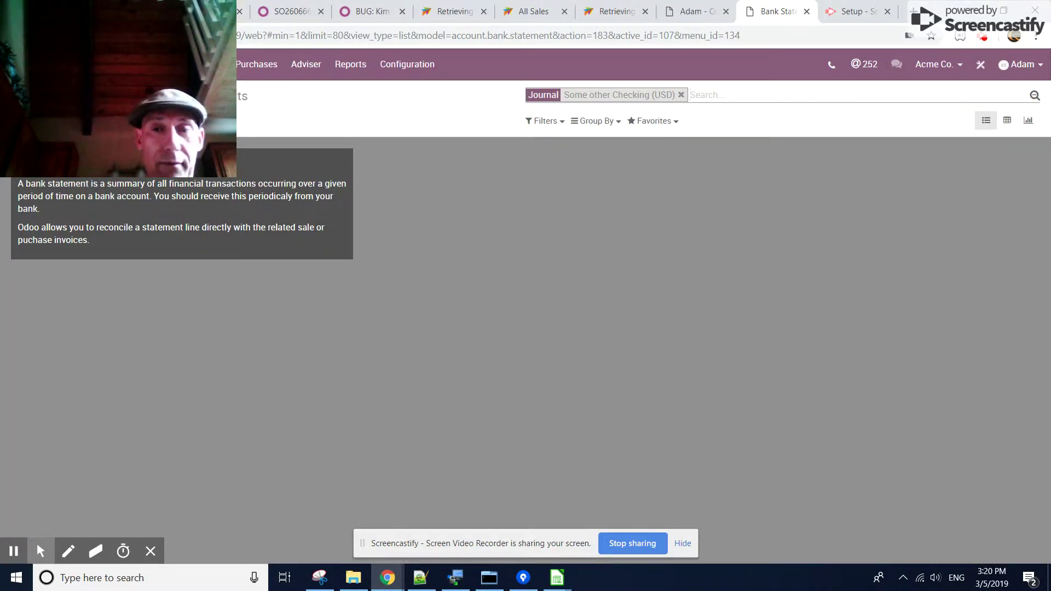
pyautogui.click(681, 94)
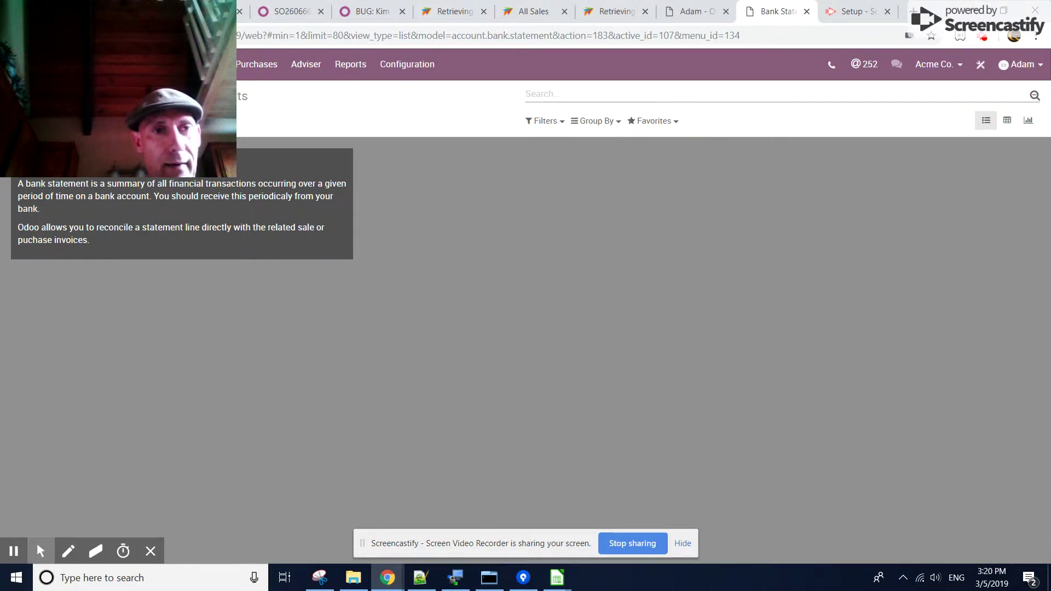
pyautogui.click(74, 120)
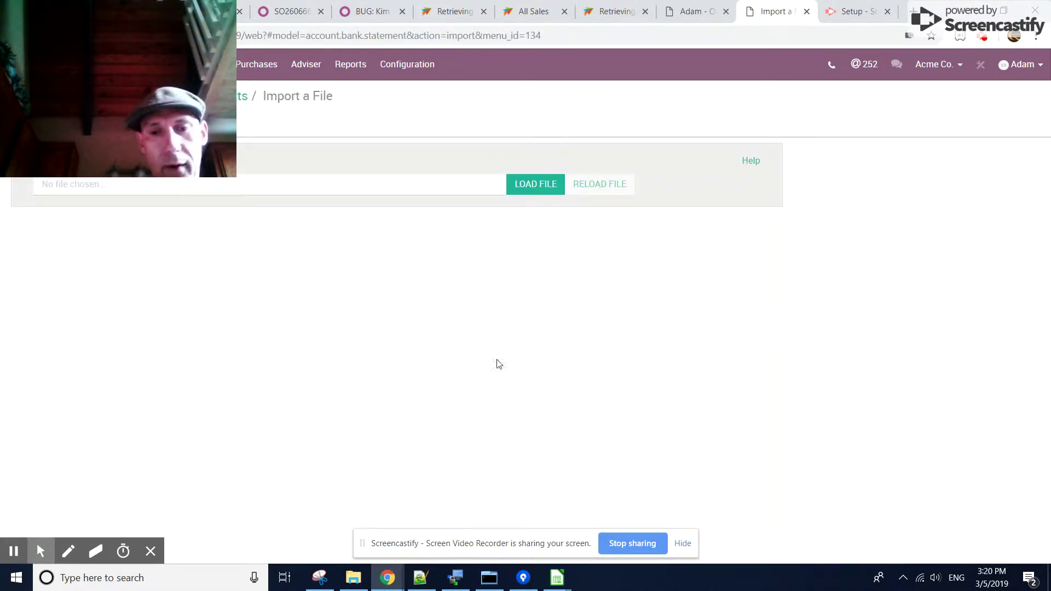
# - Switch to LibreOffice Calc and examine the raw bank export bofa_qb_inception-11.12.2017, including its transaction header row
pyautogui.moveTo(557, 580)
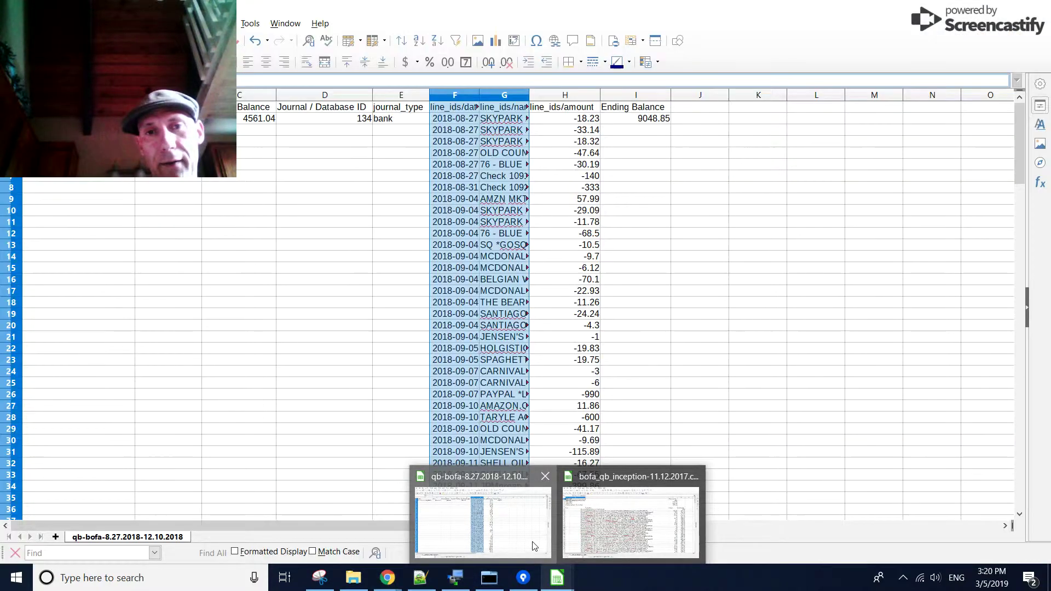
pyautogui.click(533, 545)
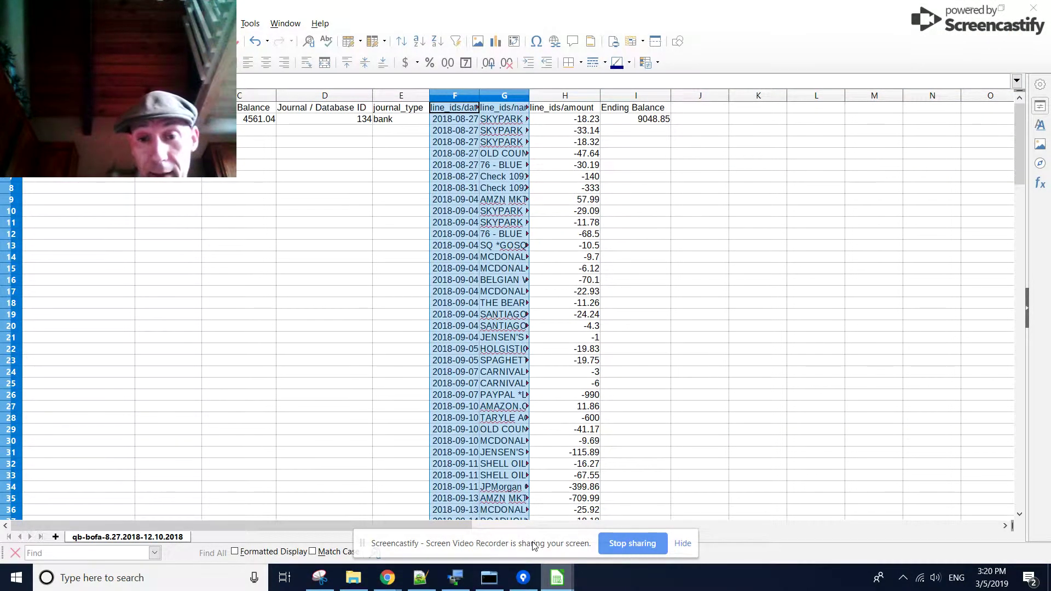
pyautogui.moveTo(557, 578)
pyautogui.click(614, 515)
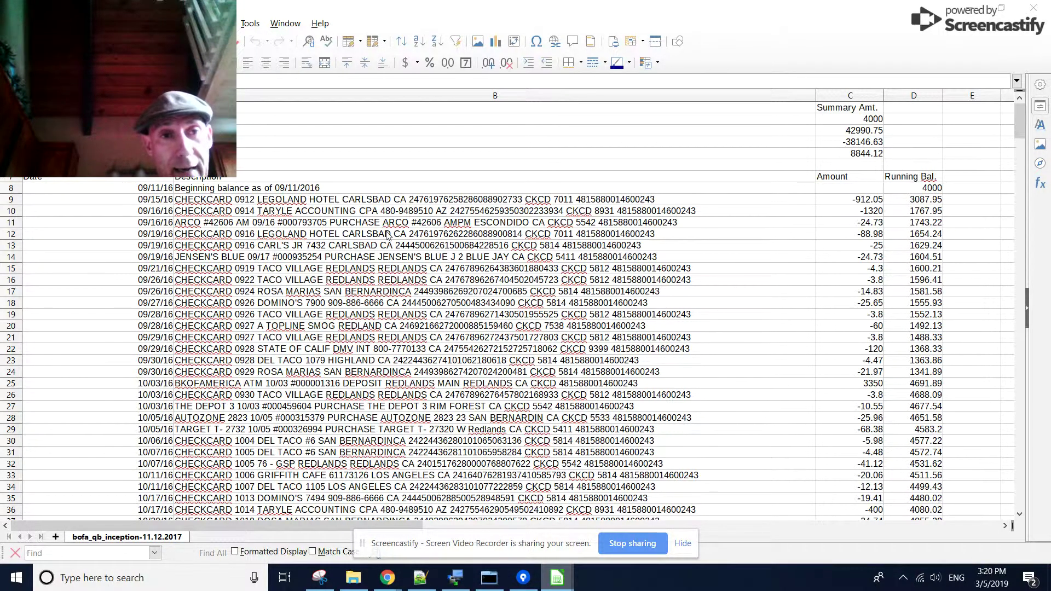
pyautogui.press('Down')
pyautogui.press('Down')
pyautogui.press('Down')
pyautogui.press('Down')
pyautogui.press('Down')
pyautogui.press('Down')
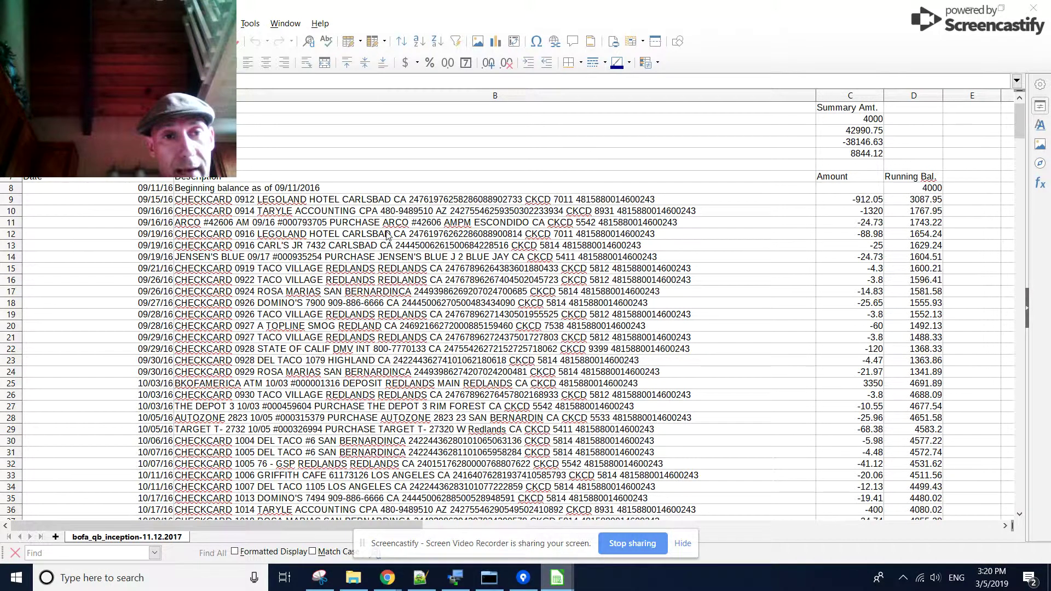
pyautogui.press('Right')
pyautogui.press('Tab')
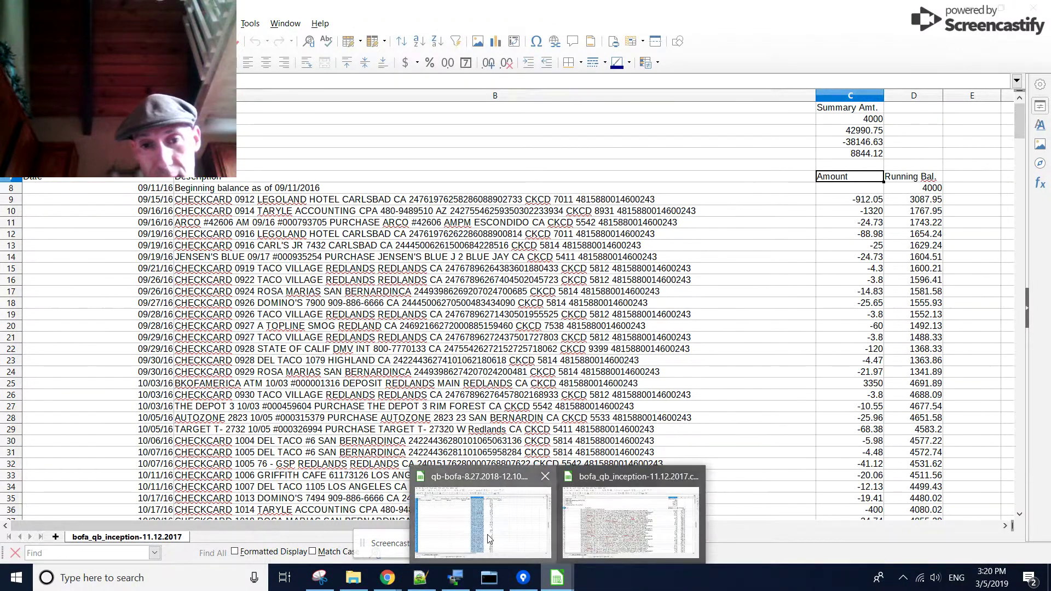
# - In the qb-bofa-8.27.2018-12.10.2018 sheet, widen the line_ids/date and line_ids/name columns and select the header row through Ending Balance
pyautogui.click(473, 523)
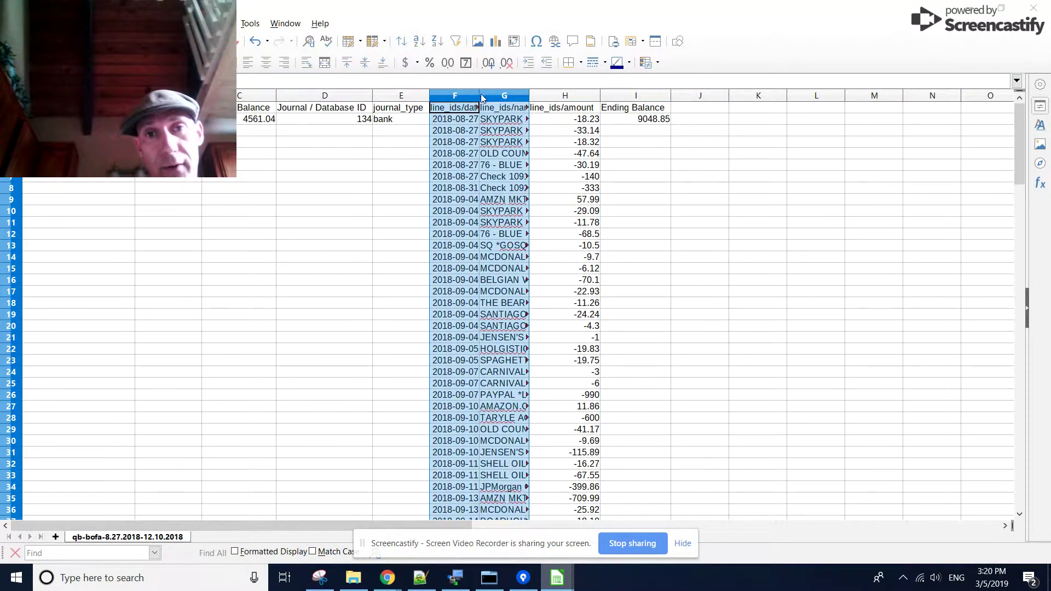
pyautogui.moveTo(478, 95); pyautogui.dragTo(536, 104)
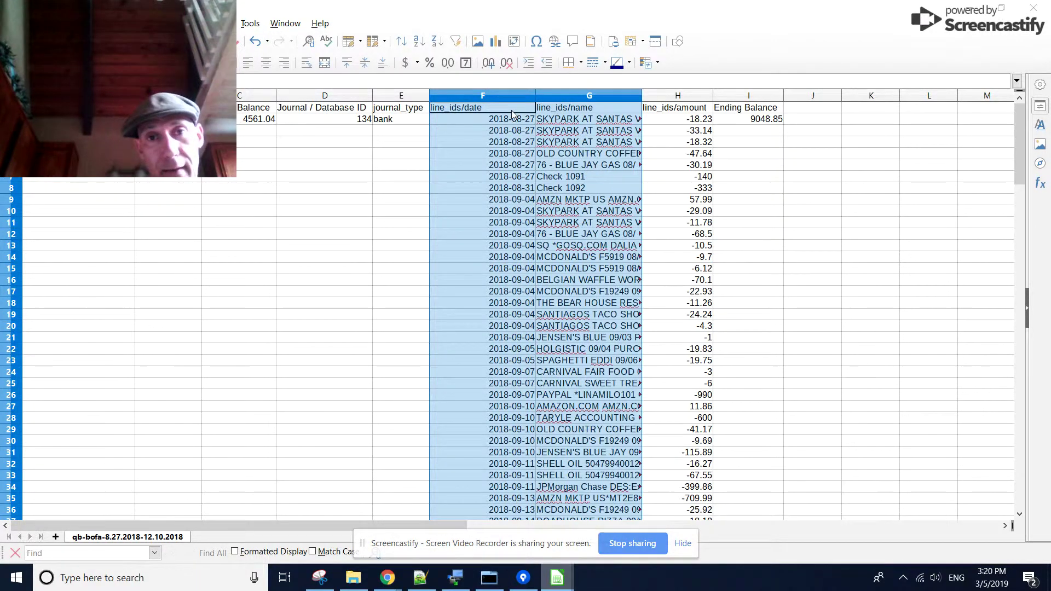
pyautogui.click(515, 109)
pyautogui.moveTo(257, 109); pyautogui.dragTo(747, 113)
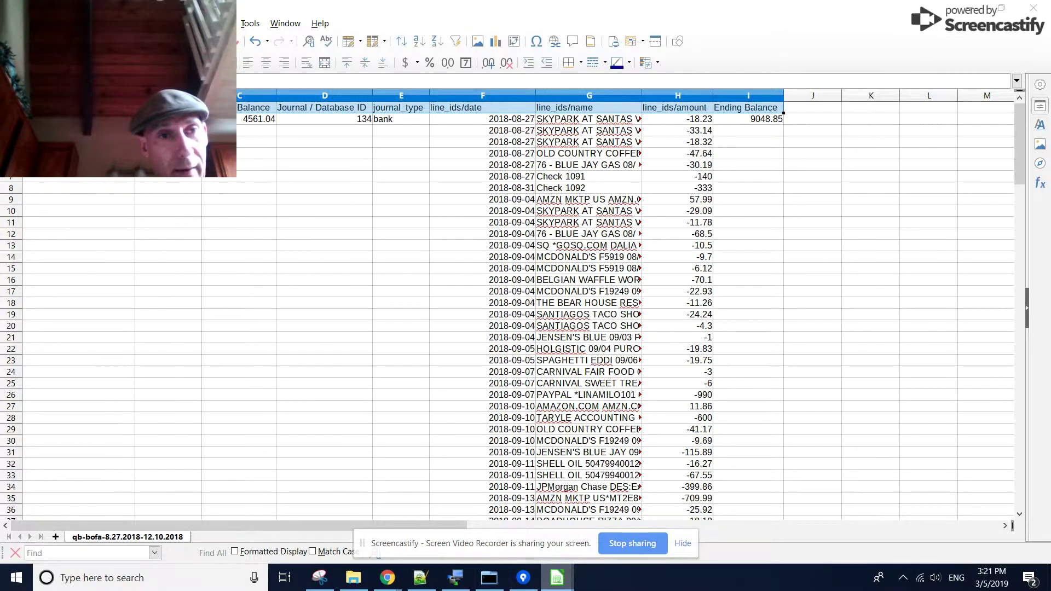
# - Format the statement's date cells near the start of the sheet as a date in the YYYY-MM-DD format
pyautogui.click(79, 107)
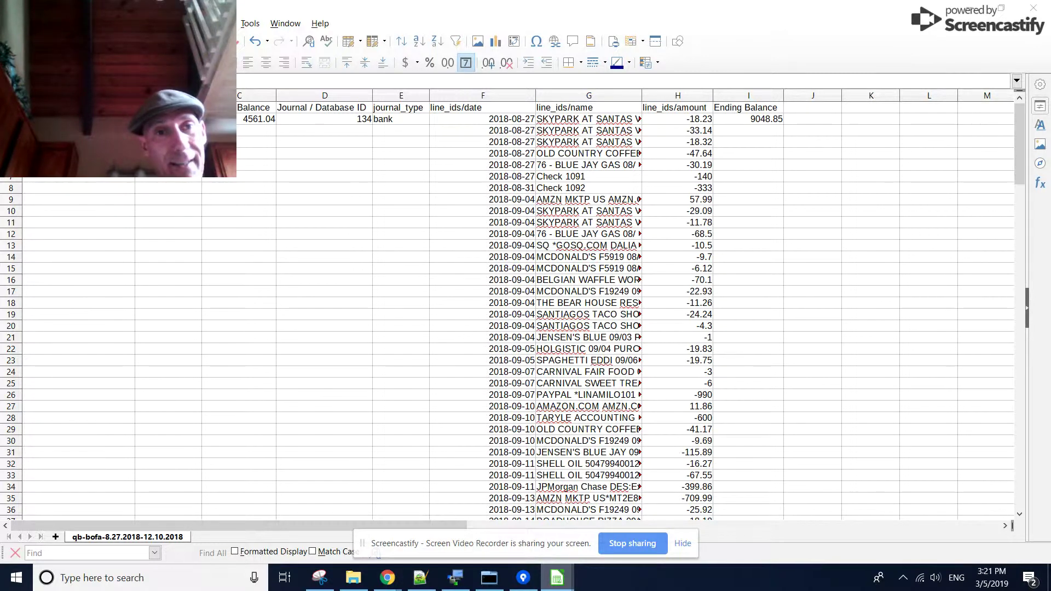
pyautogui.hotkey('shift', 'Left')
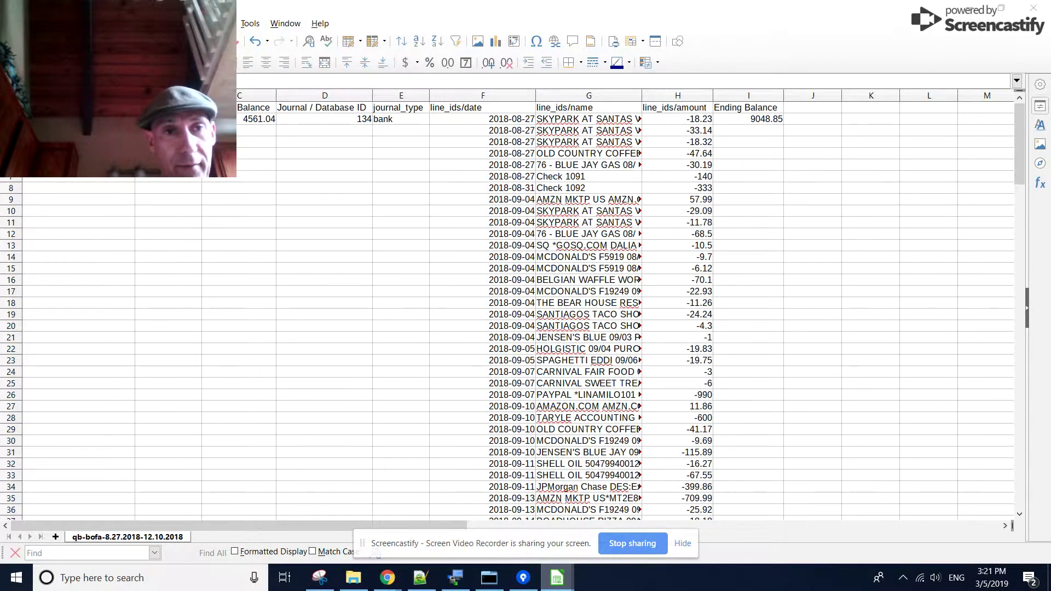
pyautogui.rightClick(174, 119)
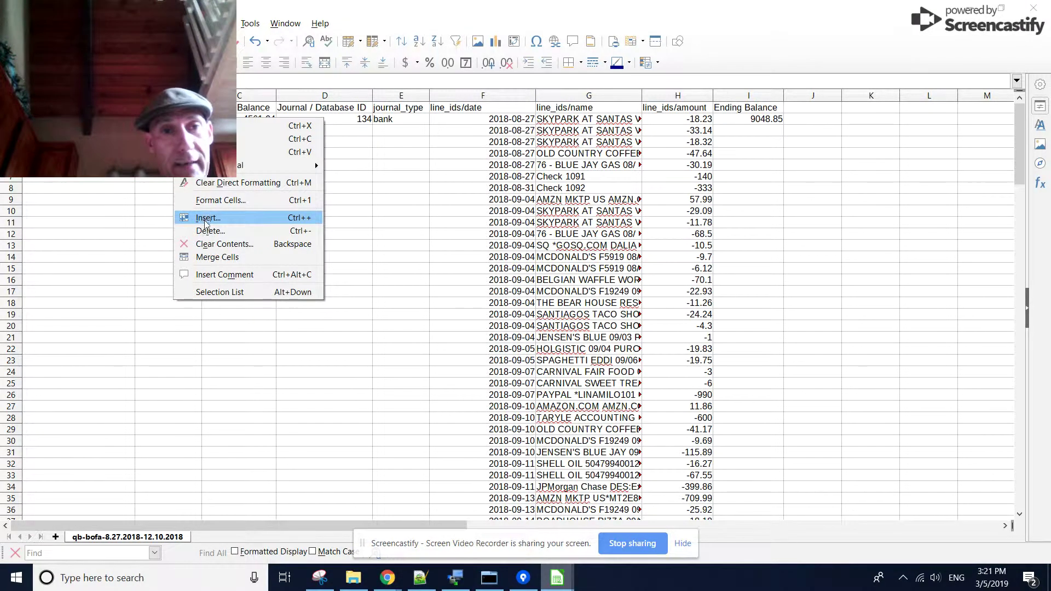
pyautogui.click(216, 206)
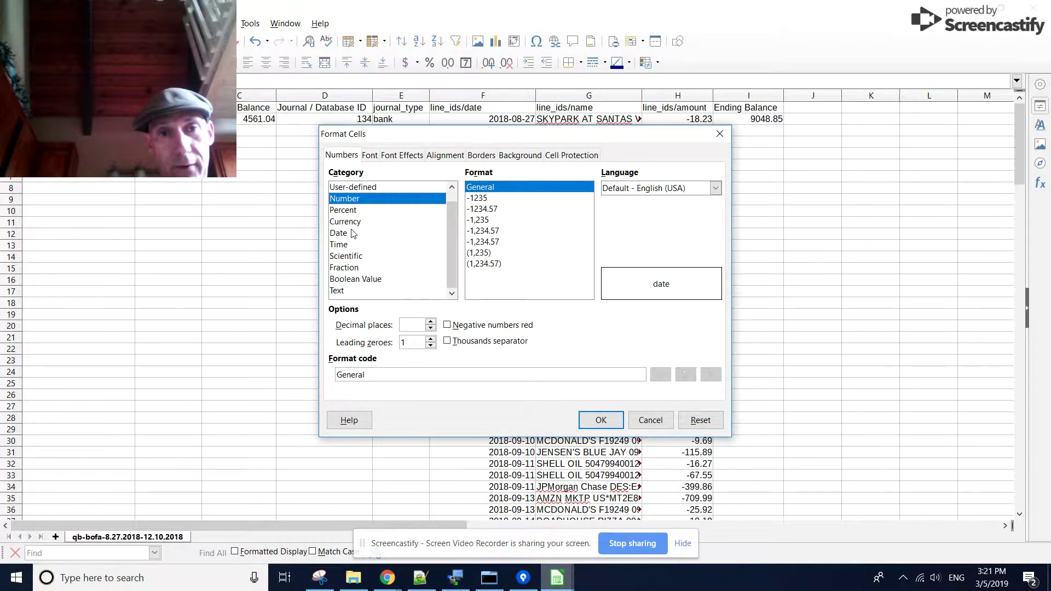
pyautogui.click(352, 233)
pyautogui.moveTo(588, 214); pyautogui.dragTo(590, 233)
pyautogui.click(511, 285)
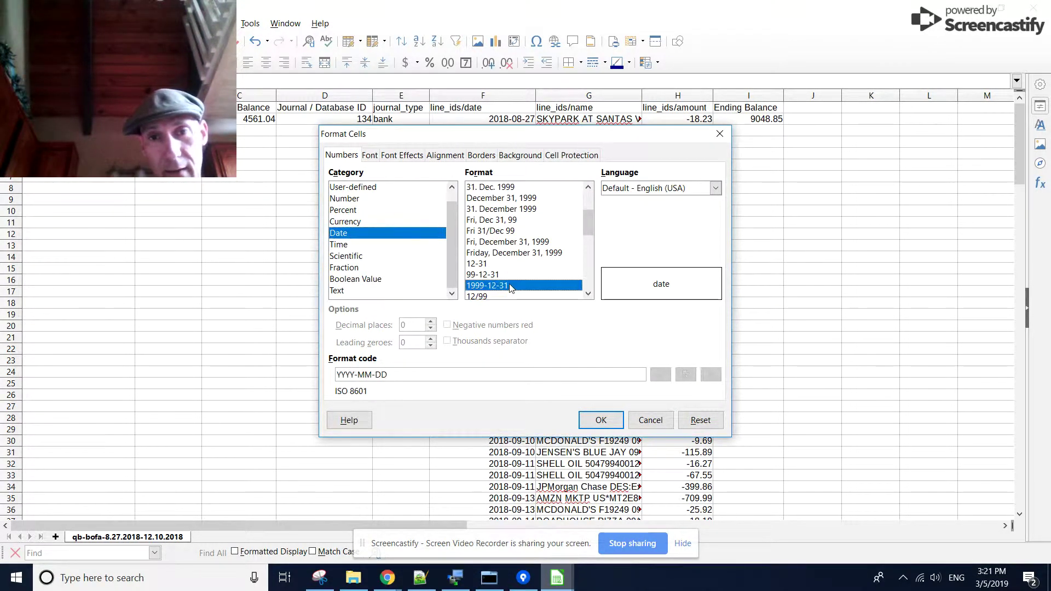
pyautogui.click(591, 418)
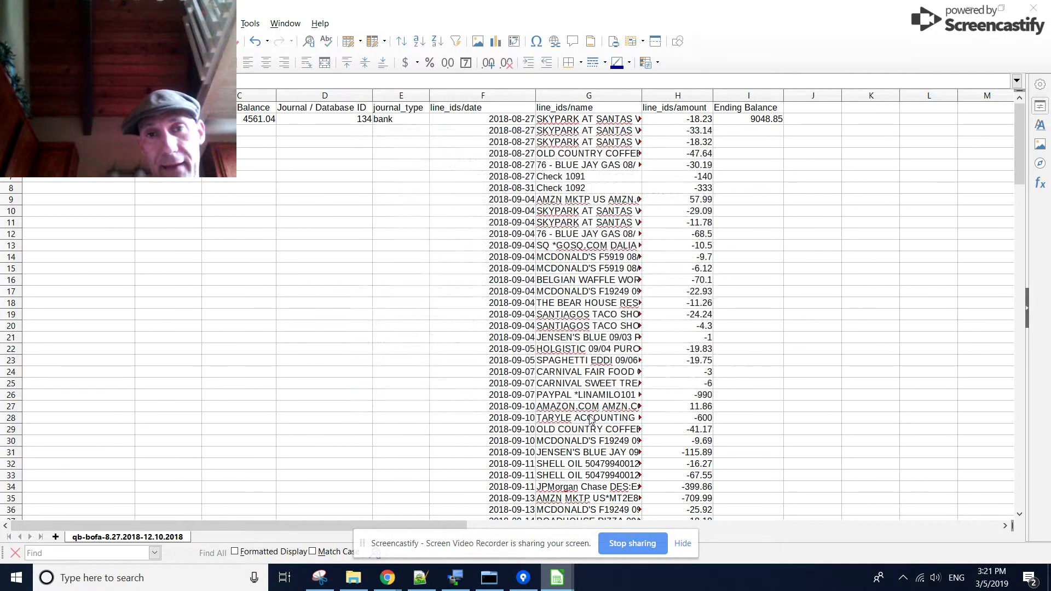
# - Format the whole line_ids/date column as a date in the YYYY-MM-DD format
pyautogui.click(478, 96)
pyautogui.rightClick(467, 165)
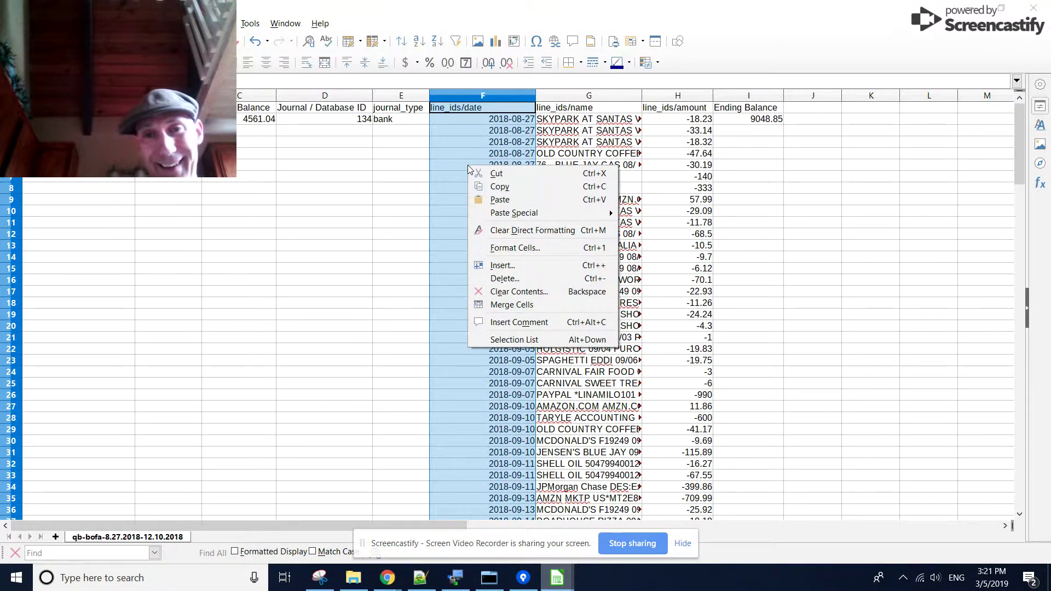
pyautogui.click(515, 247)
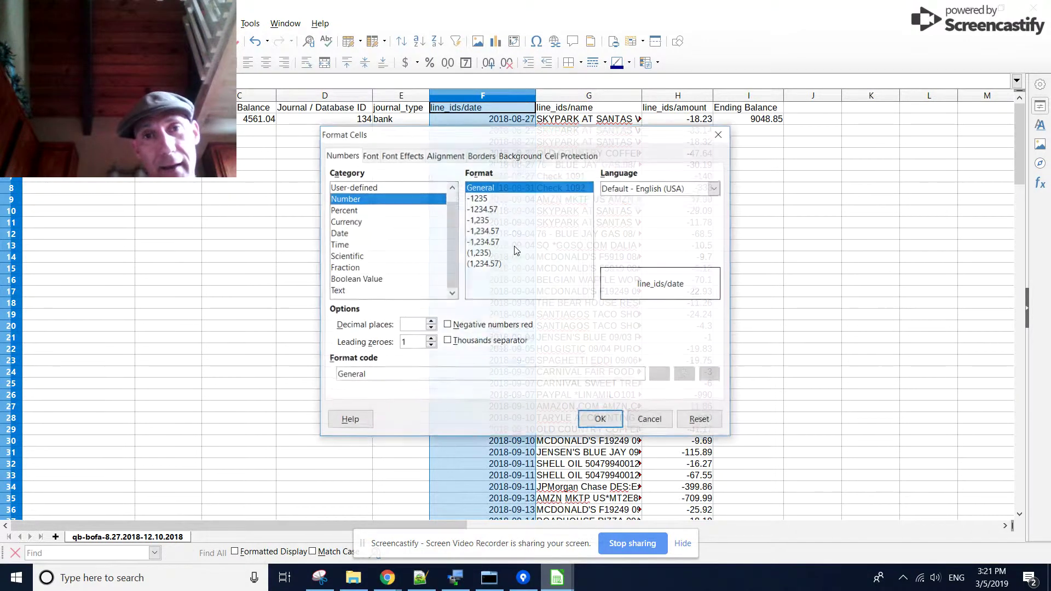
pyautogui.click(345, 234)
pyautogui.moveTo(587, 209); pyautogui.dragTo(588, 231)
pyautogui.click(495, 274)
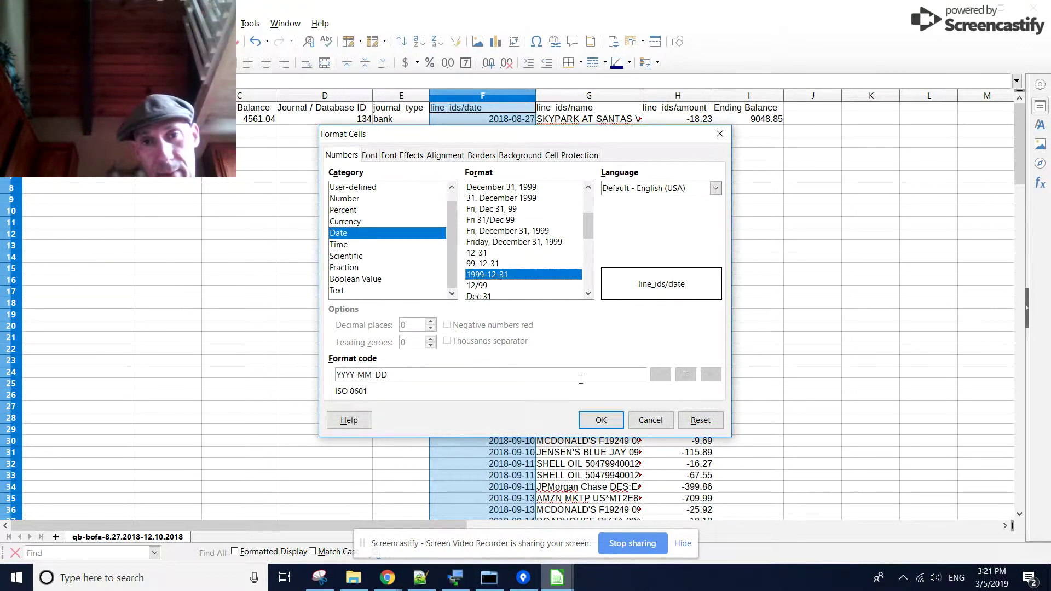
pyautogui.click(588, 420)
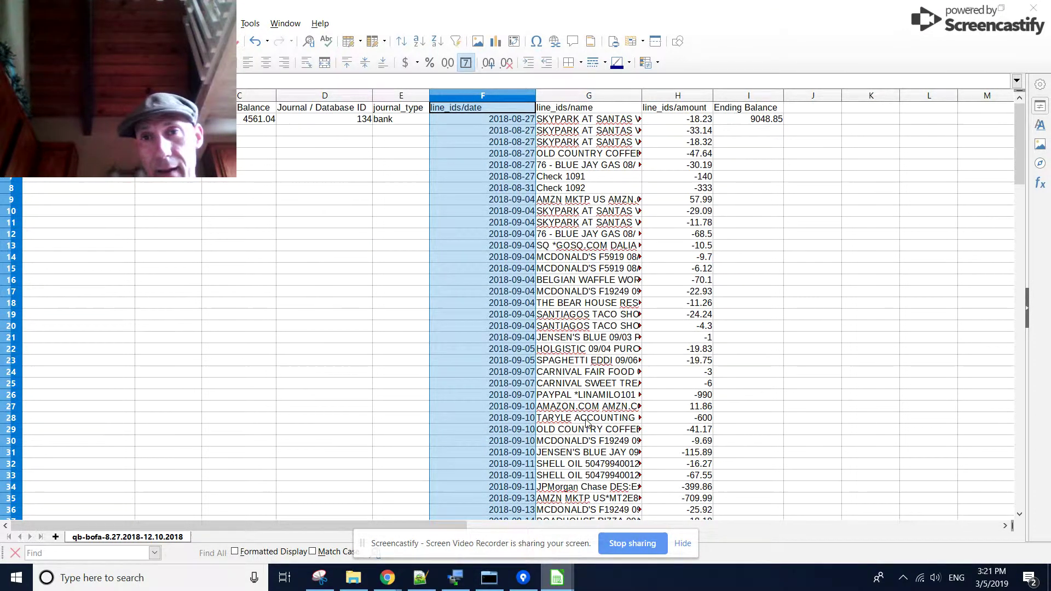
# - Review the first data row's Ending Balance, the balance in column C and the Journal / Database ID
pyautogui.click(753, 123)
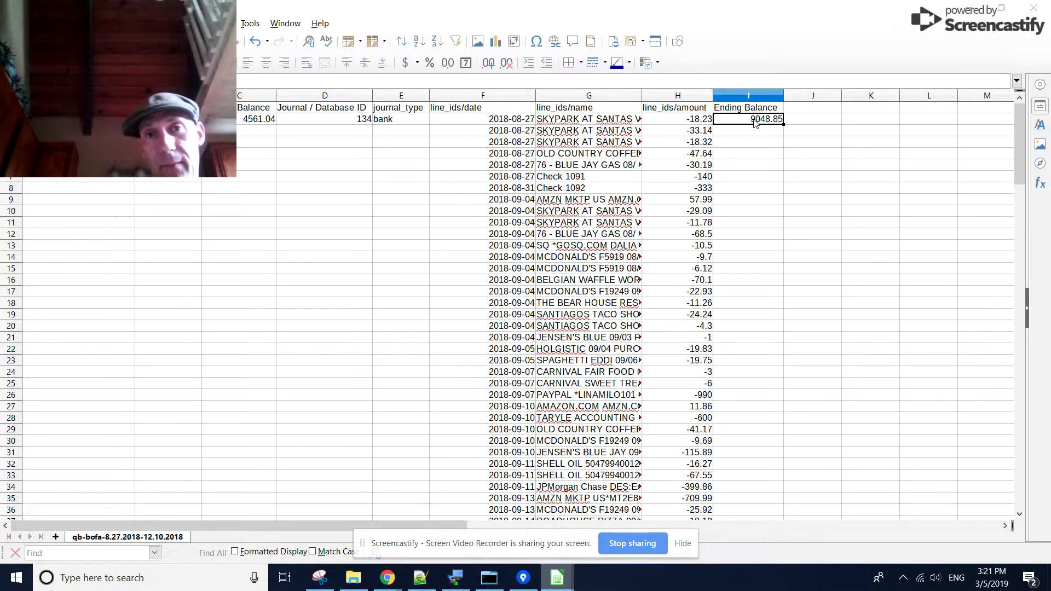
pyautogui.press('Left')
pyautogui.press('Left')
pyautogui.press('Left')
pyautogui.press('Left')
pyautogui.press('Left')
pyautogui.press('Left')
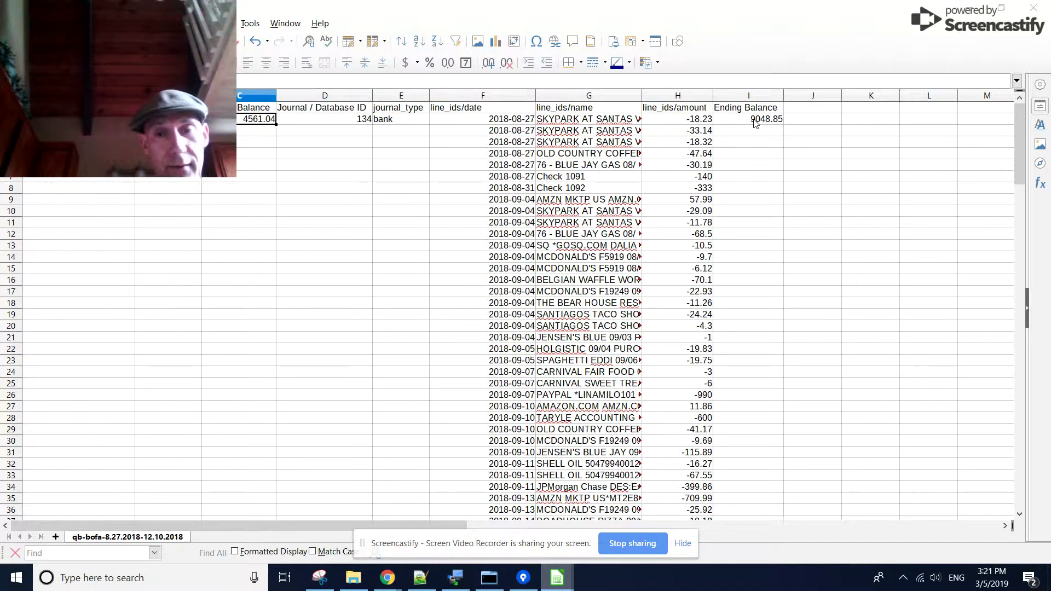
pyautogui.press('Right')
pyautogui.press('Right')
pyautogui.press('Left')
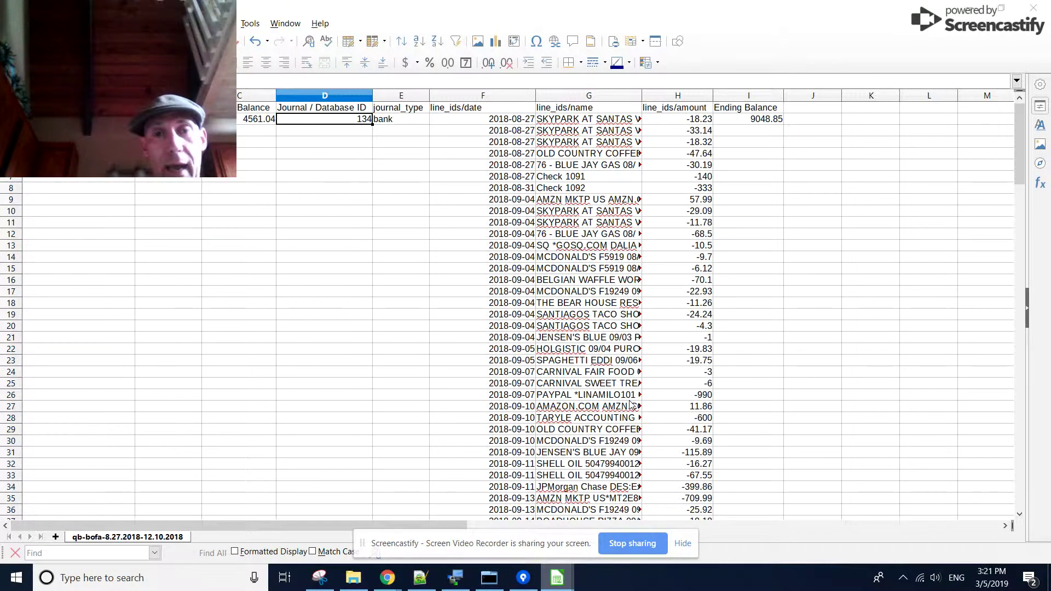
# - Enter the sample external ID export.account.journal_134 in the empty cell D6
pyautogui.click(346, 167)
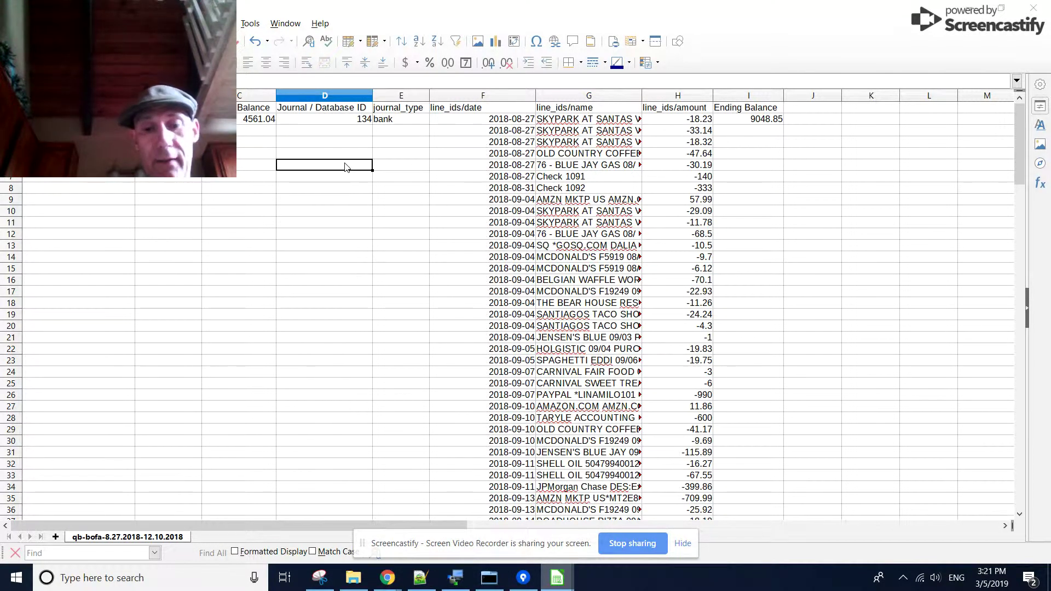
pyautogui.write('export')
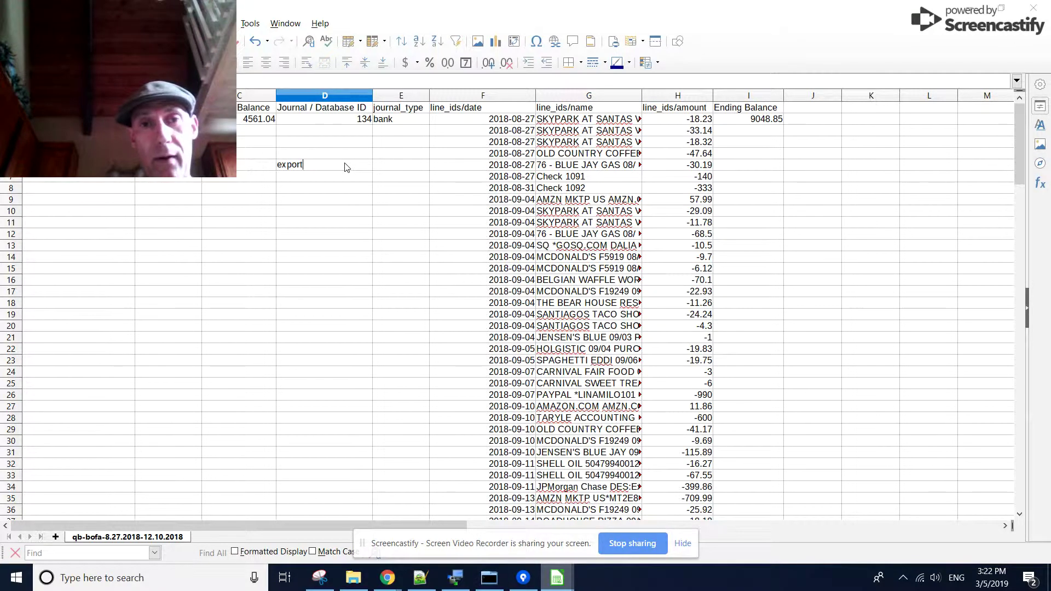
pyautogui.write('.a')
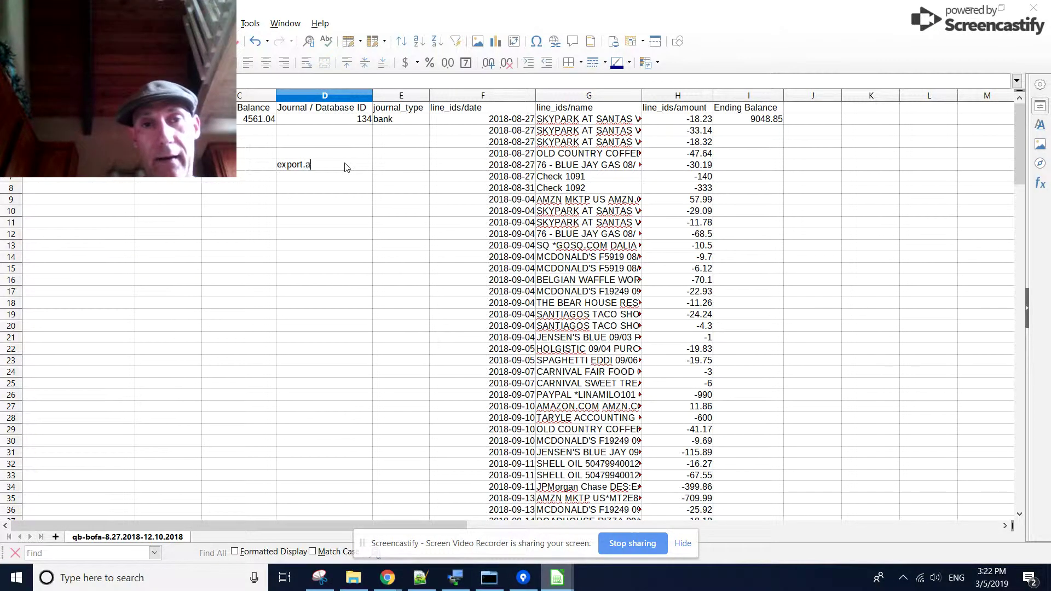
pyautogui.write('ccount.jou')
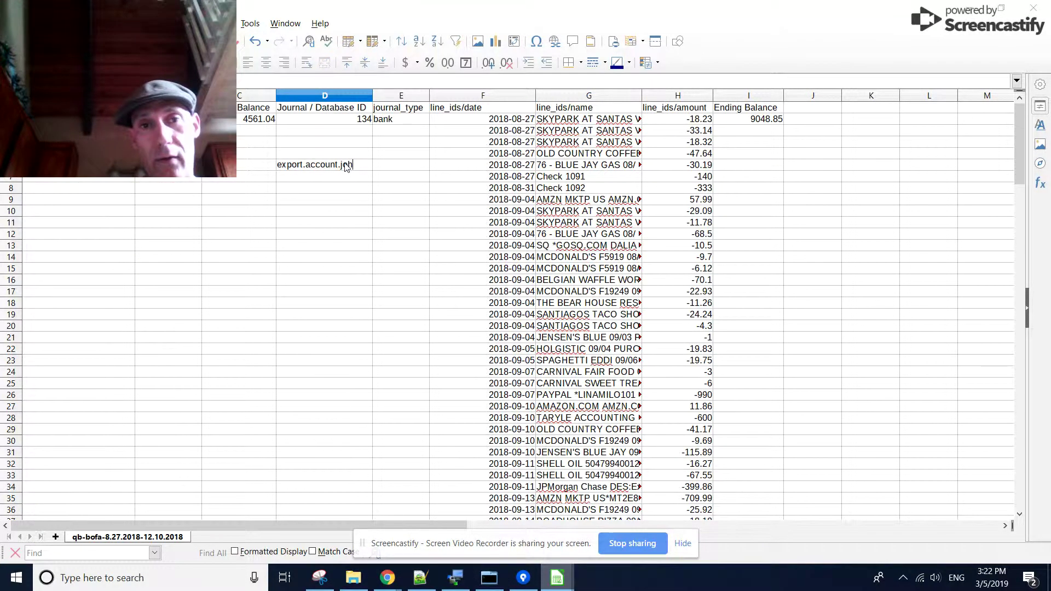
pyautogui.write('rnal_')
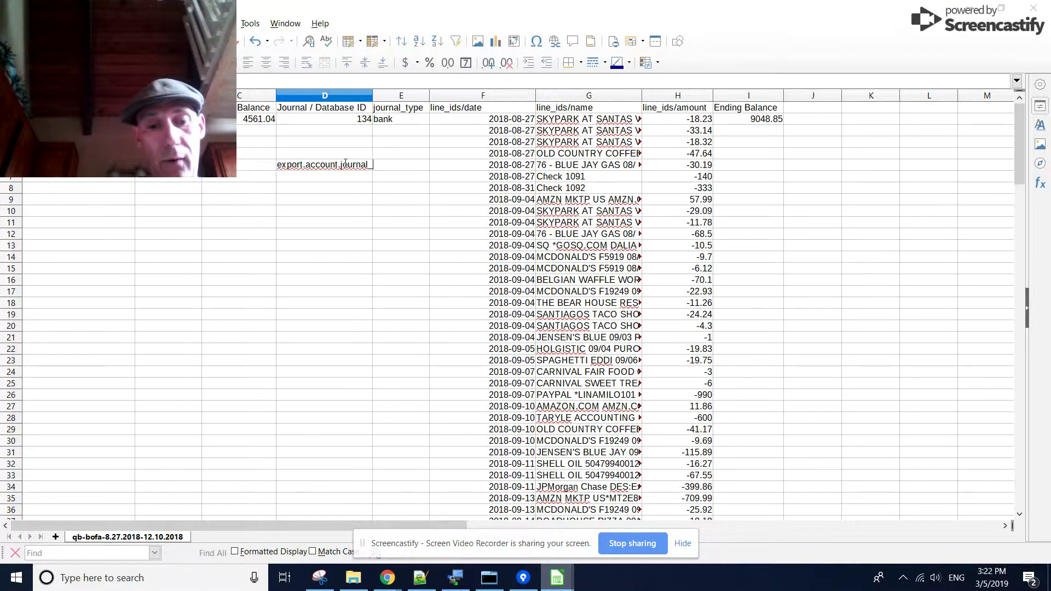
pyautogui.write('134')
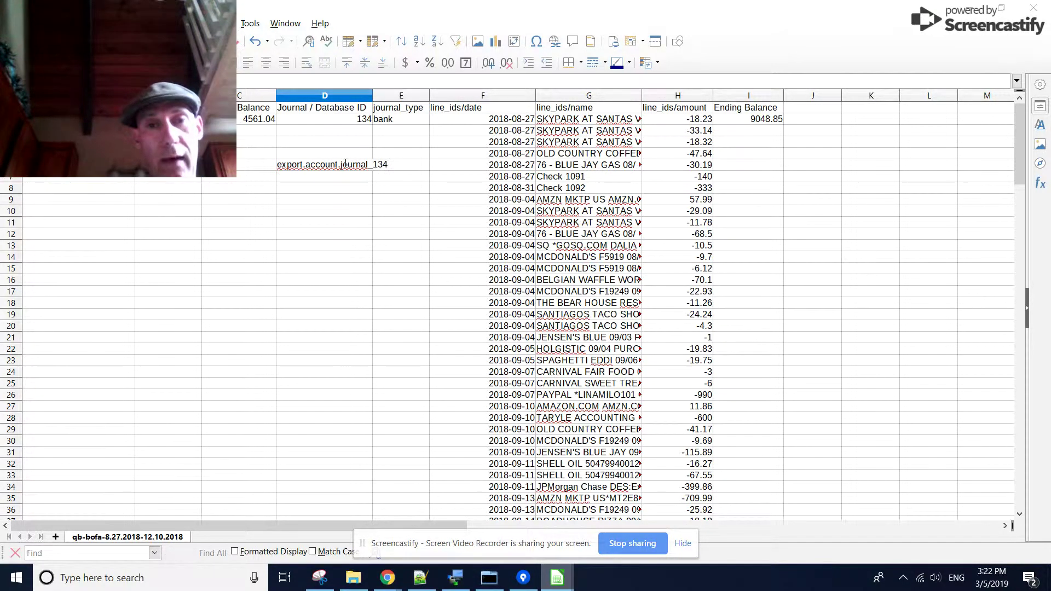
# - Remove the sample external ID from cell D6 and move back up the Journal / Database ID column
pyautogui.press('BackSpace')
pyautogui.press('BackSpace')
pyautogui.press('BackSpace')
pyautogui.press('BackSpace')
pyautogui.press('BackSpace')
pyautogui.press('BackSpace')
pyautogui.press('BackSpace')
pyautogui.press('BackSpace')
pyautogui.press('BackSpace')
pyautogui.press('BackSpace')
pyautogui.press('BackSpace')
pyautogui.press('BackSpace')
pyautogui.press('BackSpace')
pyautogui.press('BackSpace')
pyautogui.press('BackSpace')
pyautogui.press('BackSpace')
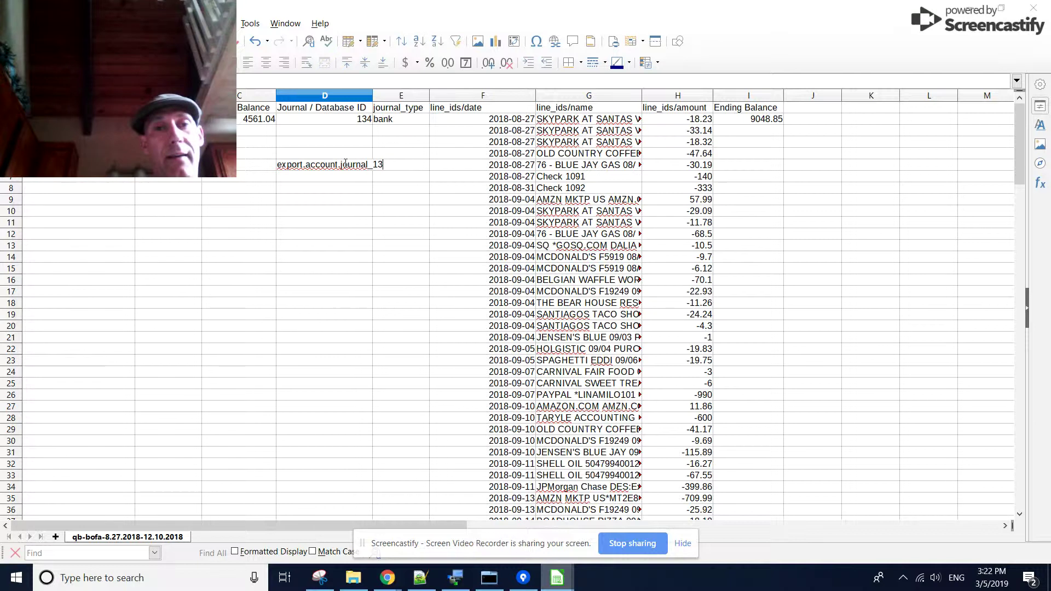
pyautogui.press('BackSpace')
pyautogui.press('BackSpace')
pyautogui.press('BackSpace')
pyautogui.press('BackSpace')
pyautogui.press('BackSpace')
pyautogui.press('BackSpace')
pyautogui.press('BackSpace')
pyautogui.press('BackSpace')
pyautogui.press('BackSpace')
pyautogui.press('BackSpace')
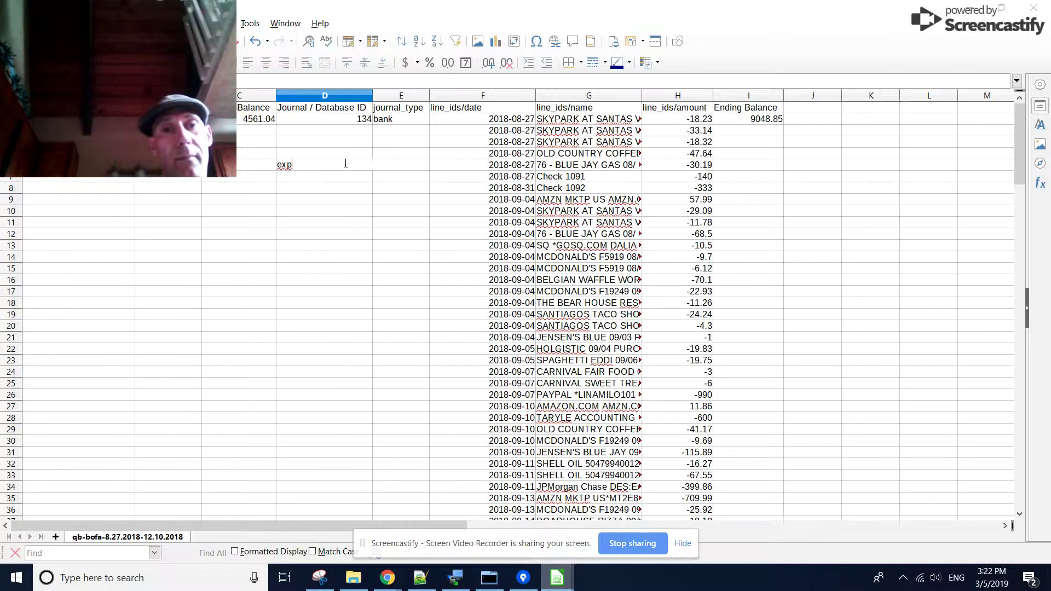
pyautogui.press('Up')
pyautogui.press('Up')
pyautogui.press('Up')
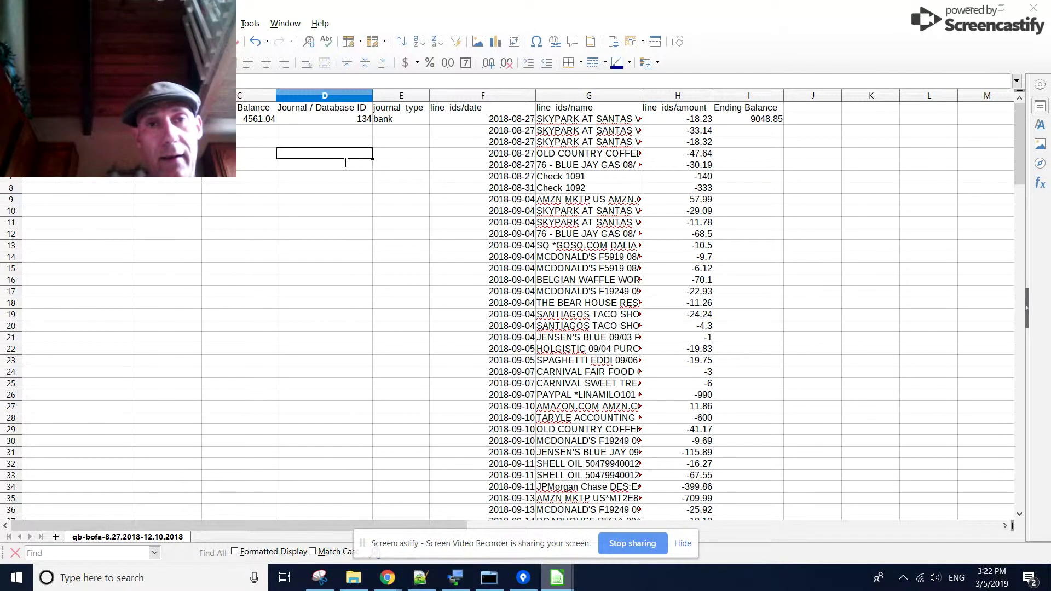
# - Review the first row's journal ID, journal_type and line date, along with the column headings through journal_type
pyautogui.press('Up')
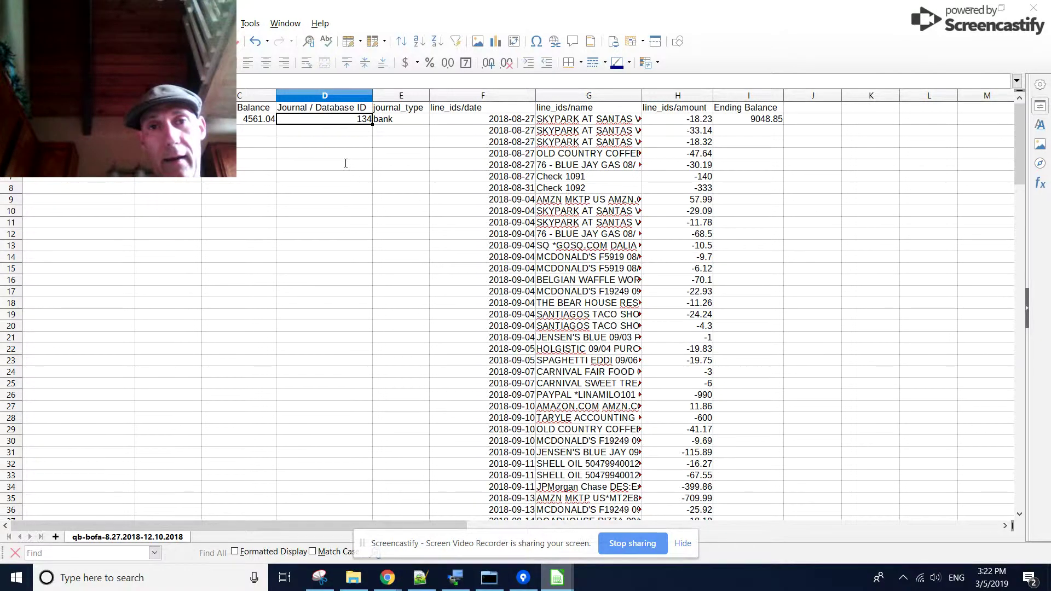
pyautogui.press('Right')
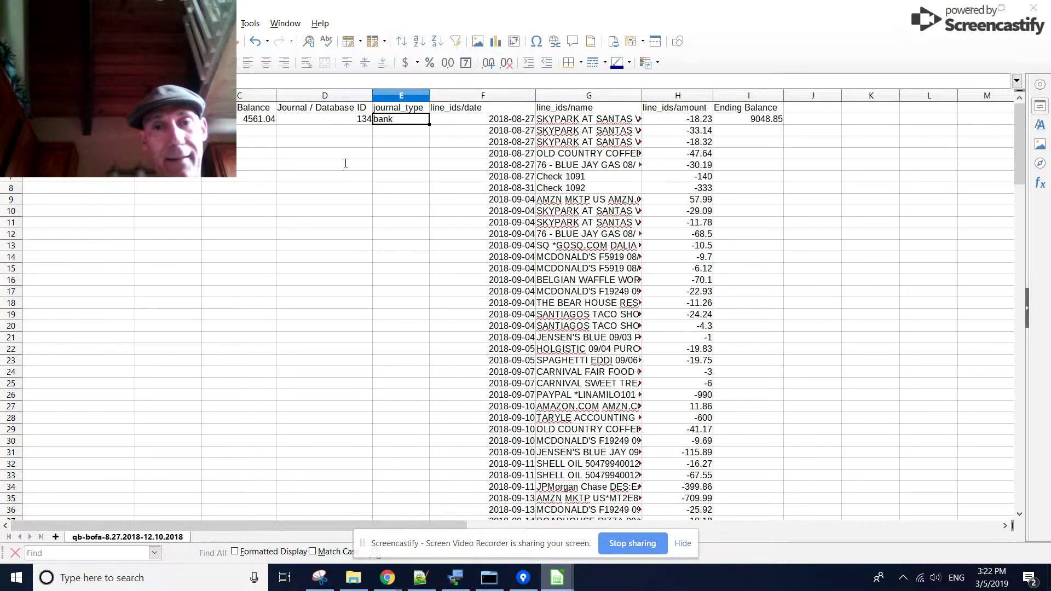
pyautogui.press('Right')
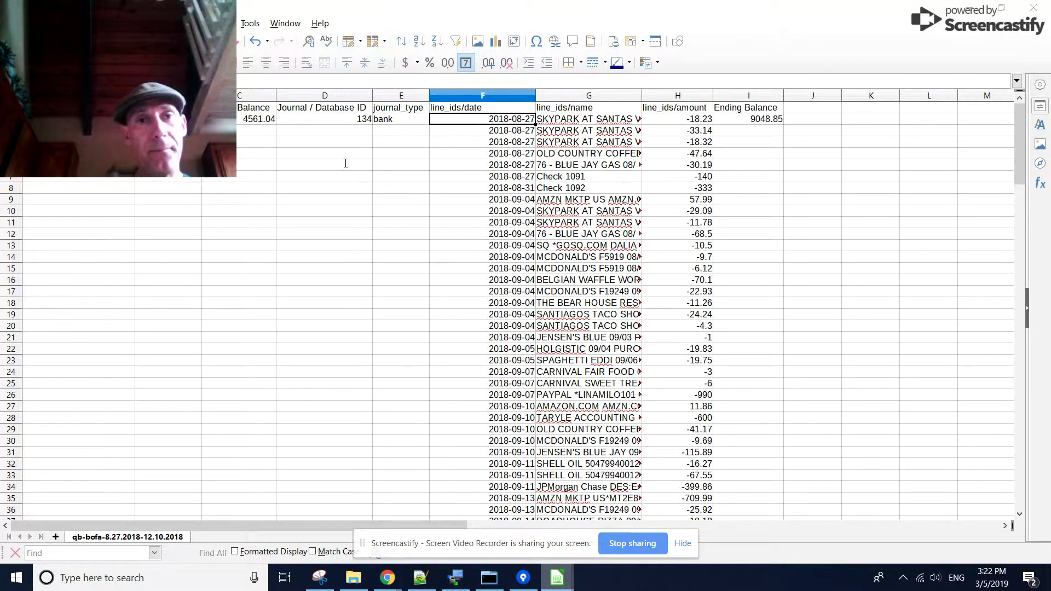
pyautogui.press('Home')
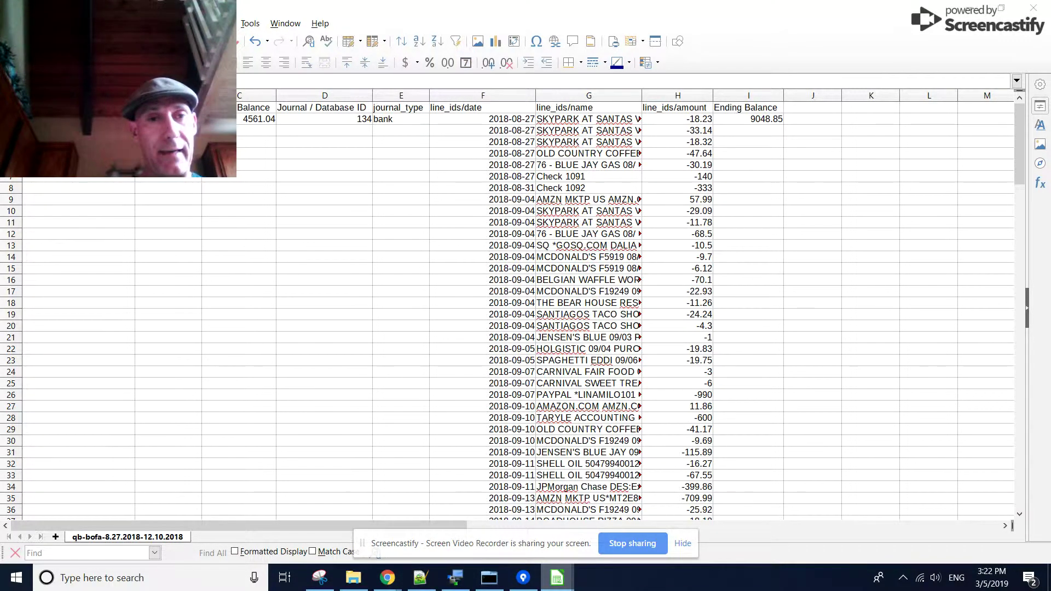
pyautogui.press('Right')
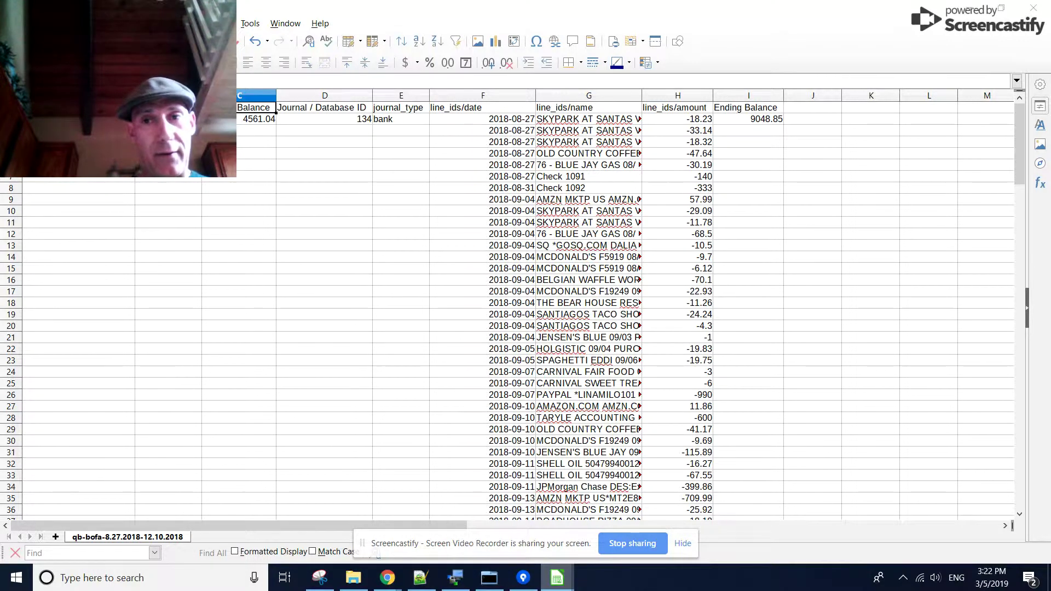
pyautogui.press('Right')
pyautogui.press('Right')
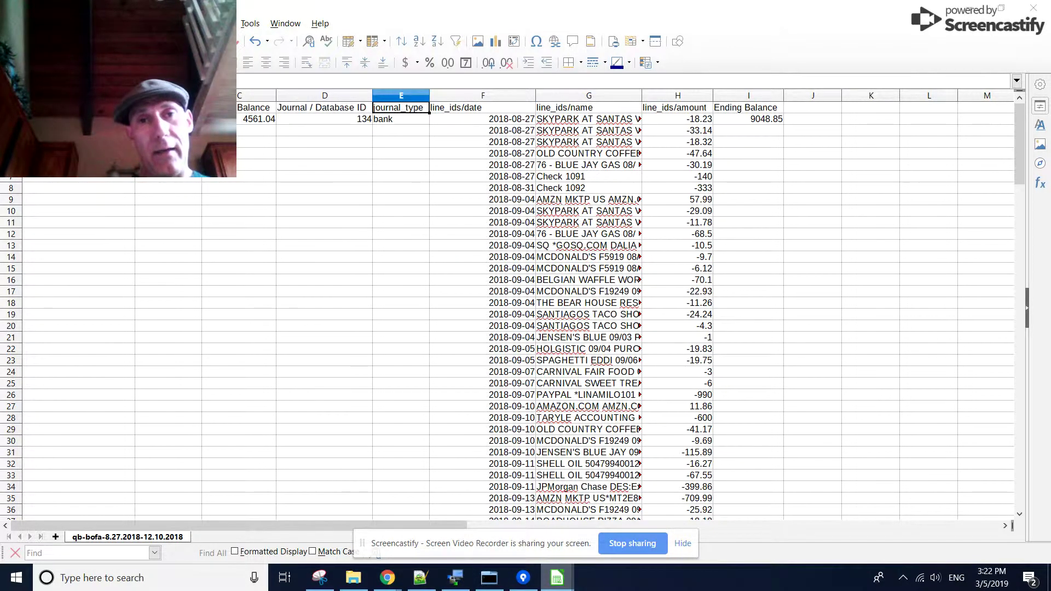
pyautogui.press('Down')
pyautogui.press('Up')
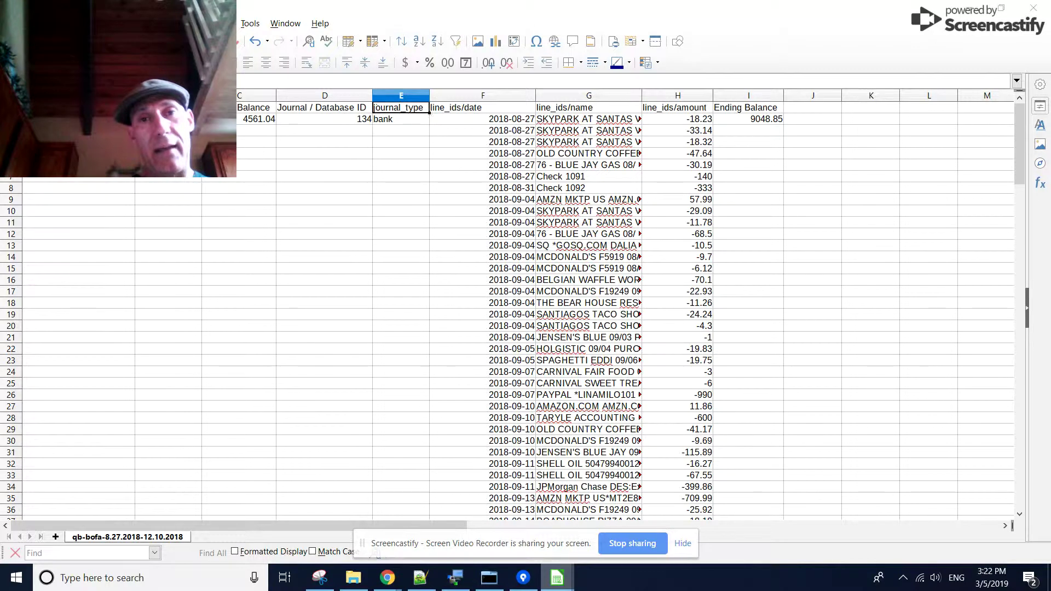
# - Examine the transaction lines in the line_ids/date, line_ids/name and line_ids/amount columns
pyautogui.press('Right')
pyautogui.press('Right')
pyautogui.press('Left')
pyautogui.press('Down')
pyautogui.press('Down')
pyautogui.press('Down')
pyautogui.press('Down')
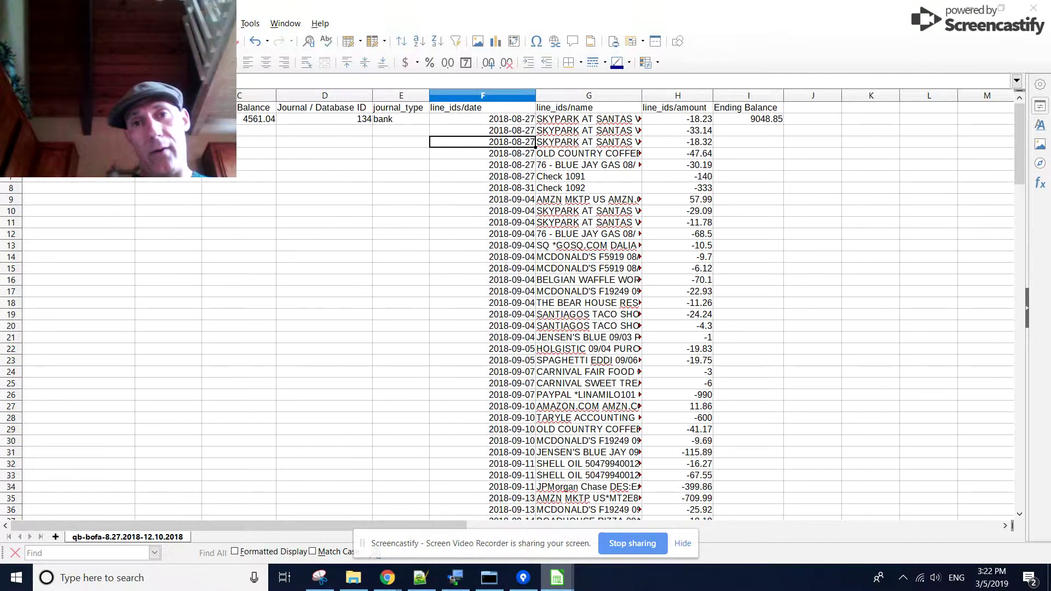
pyautogui.press('Right')
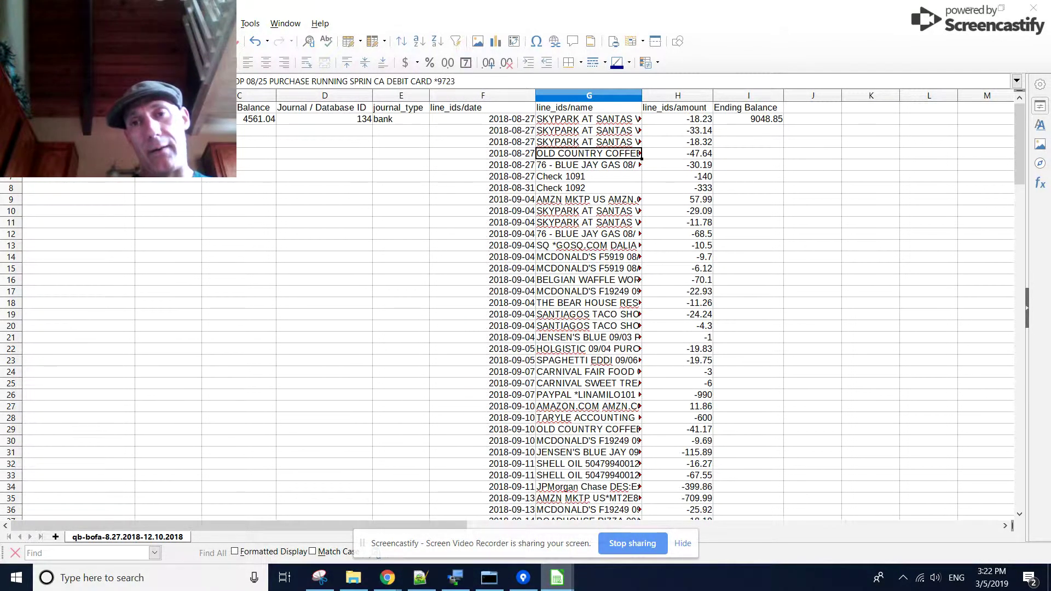
pyautogui.press('Right')
pyautogui.press('Right')
pyautogui.press('Left')
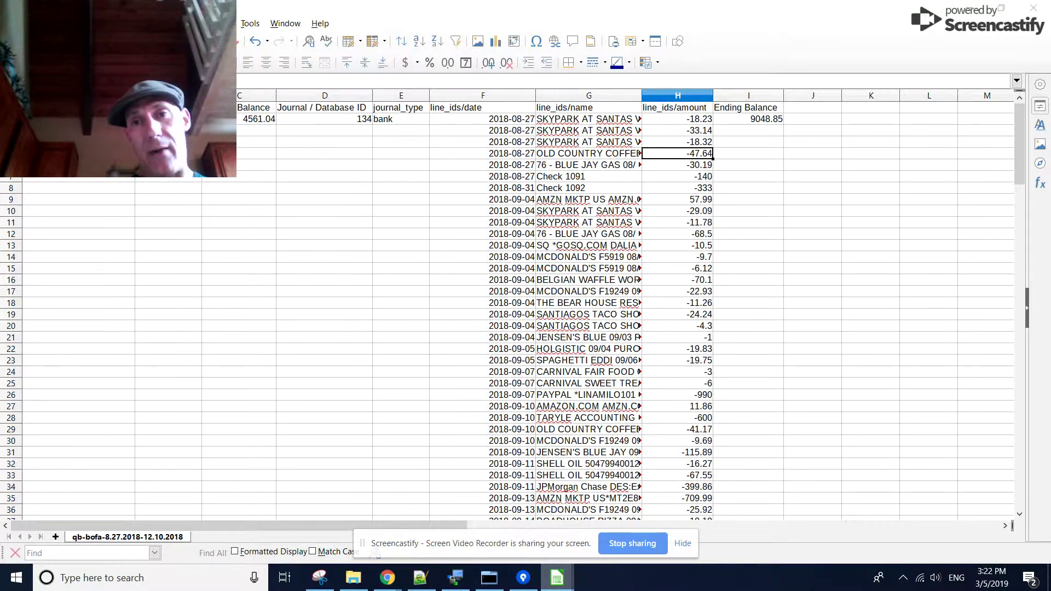
pyautogui.press('Left')
pyautogui.press('Down')
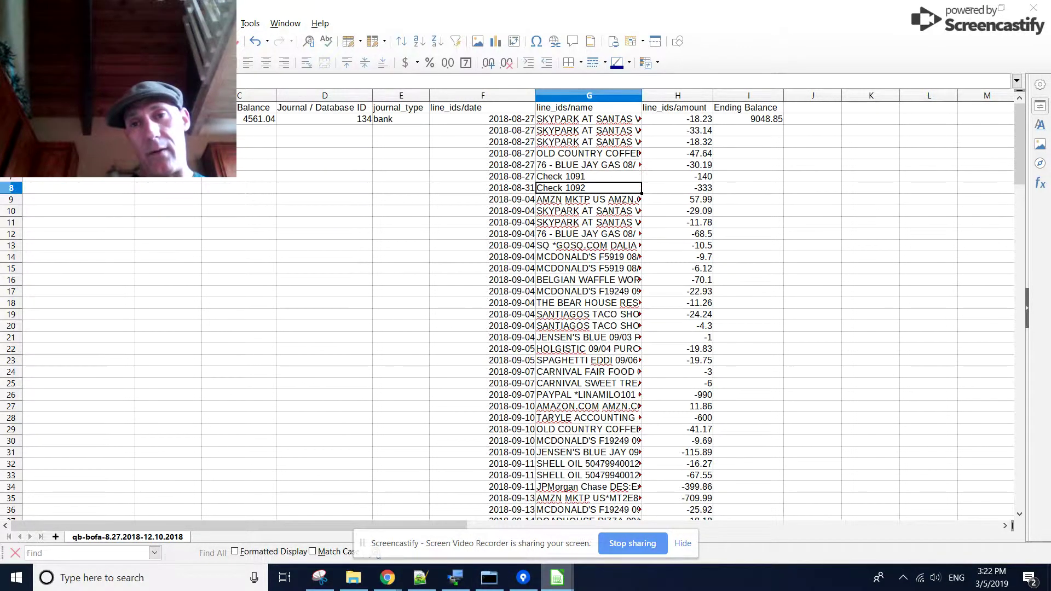
pyautogui.press('Down')
pyautogui.press('Down')
pyautogui.press('Down')
pyautogui.press('Down')
pyautogui.press('Down')
pyautogui.press('Down')
pyautogui.press('Down')
pyautogui.press('Down')
pyautogui.press('Down')
pyautogui.press('Down')
pyautogui.press('Down')
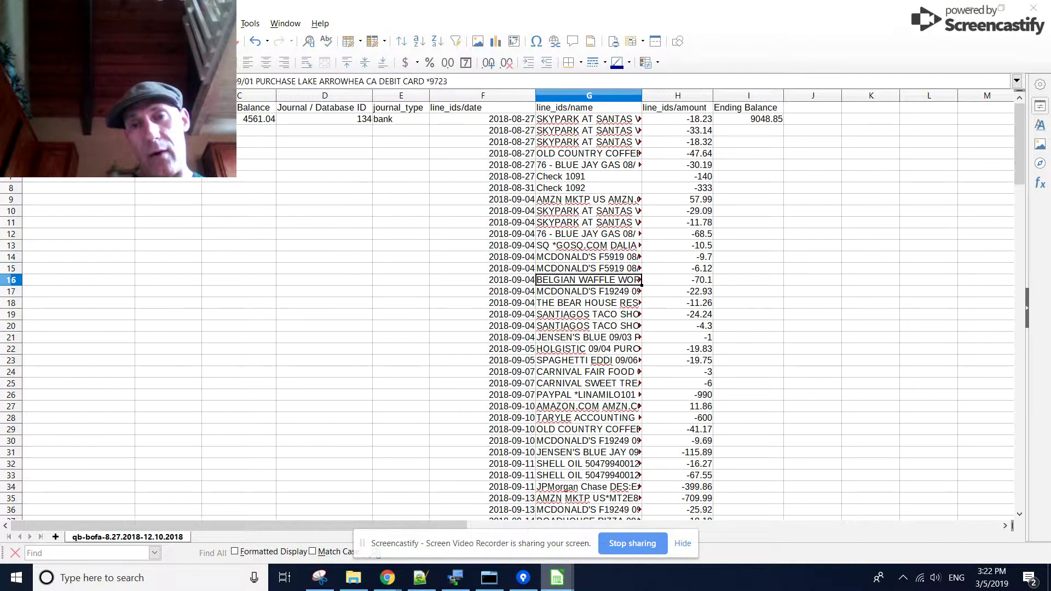
pyautogui.press('Down')
pyautogui.press('Down')
pyautogui.press('Down')
pyautogui.press('Down')
pyautogui.press('Down')
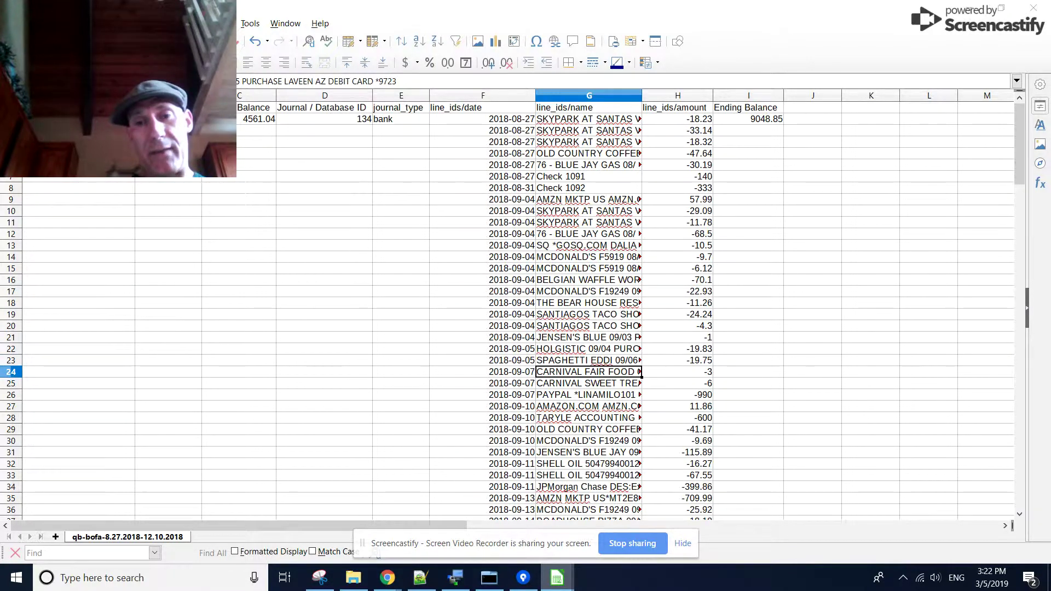
pyautogui.press('Left')
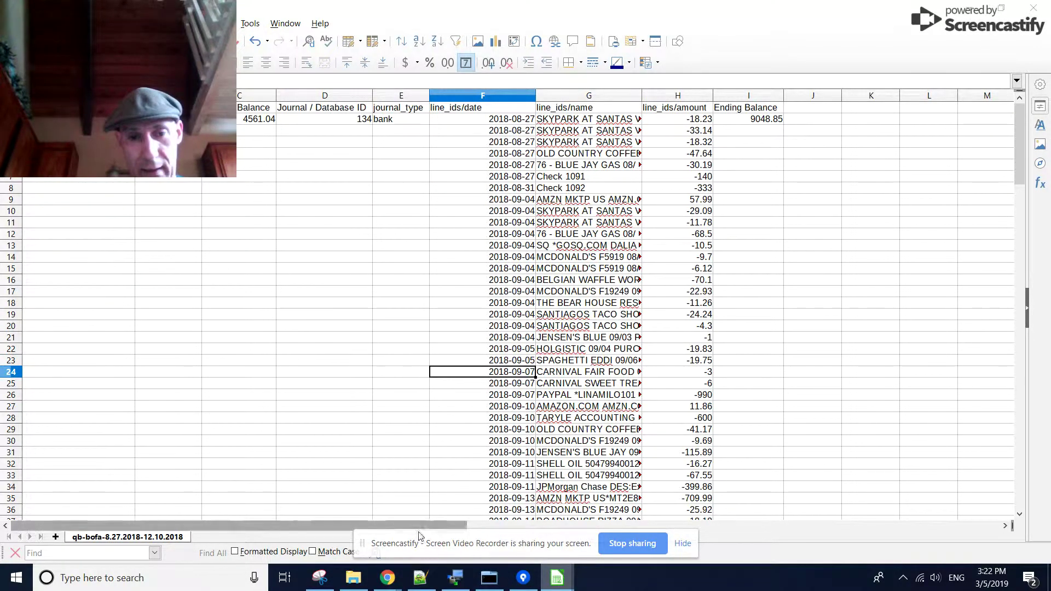
# - Switch to Odoo in Chrome and load qb-bofa-8.27.2018-12.10.2018.csv into the bank statement import
pyautogui.click(387, 578)
pyautogui.click(330, 536)
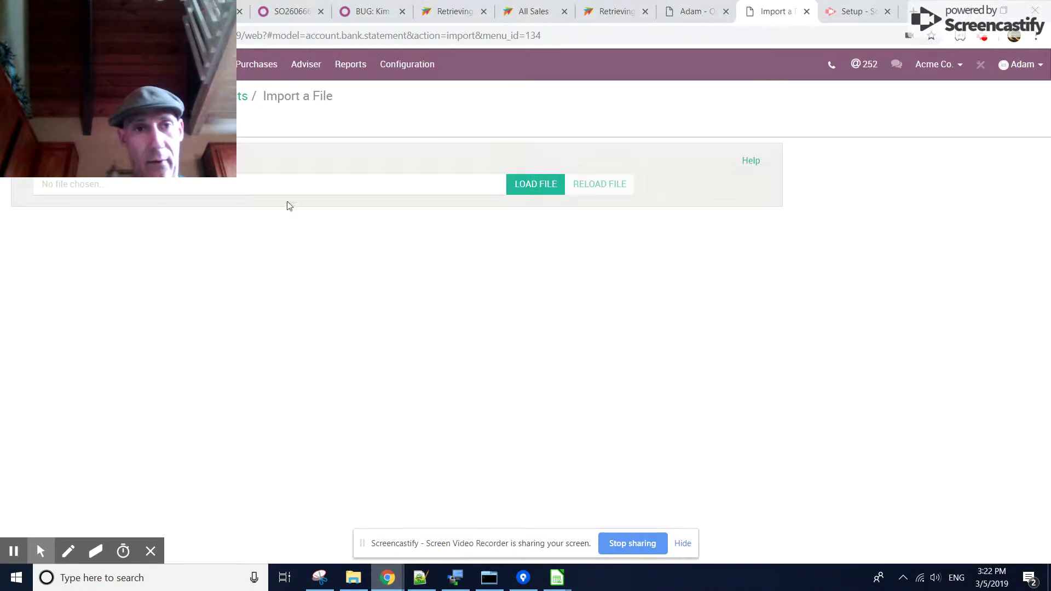
pyautogui.click(539, 184)
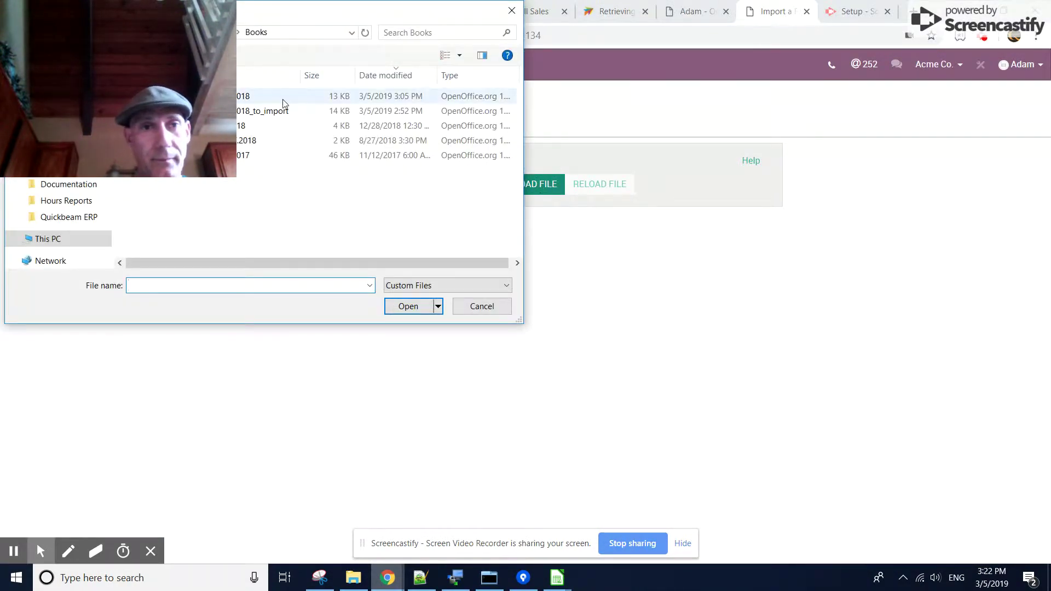
pyautogui.click(256, 101)
pyautogui.click(422, 310)
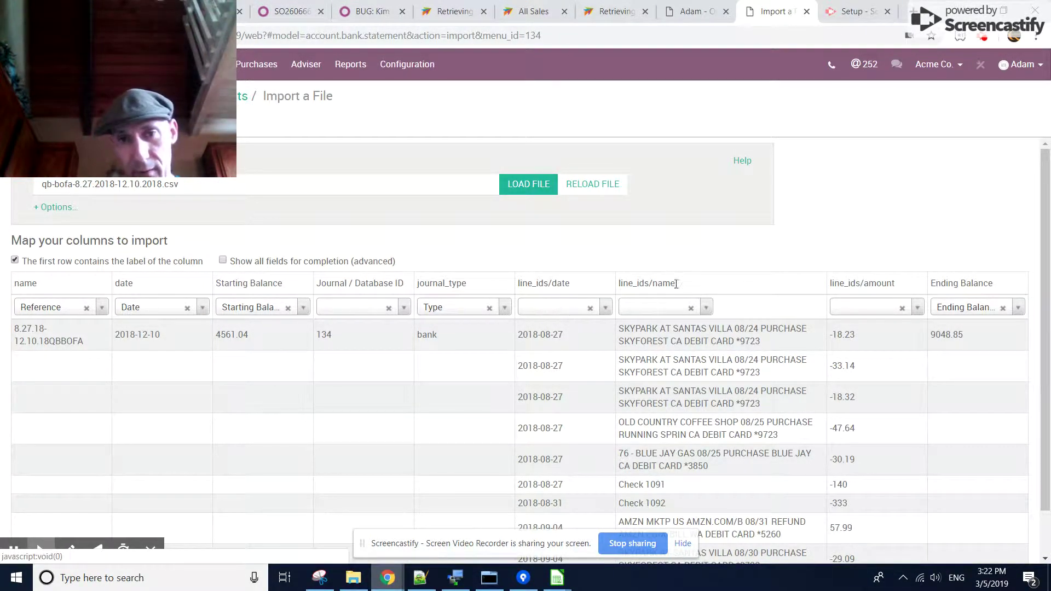
# - Show all fields for completion so the remaining columns are mapped, and import the bank statement
pyautogui.click(223, 260)
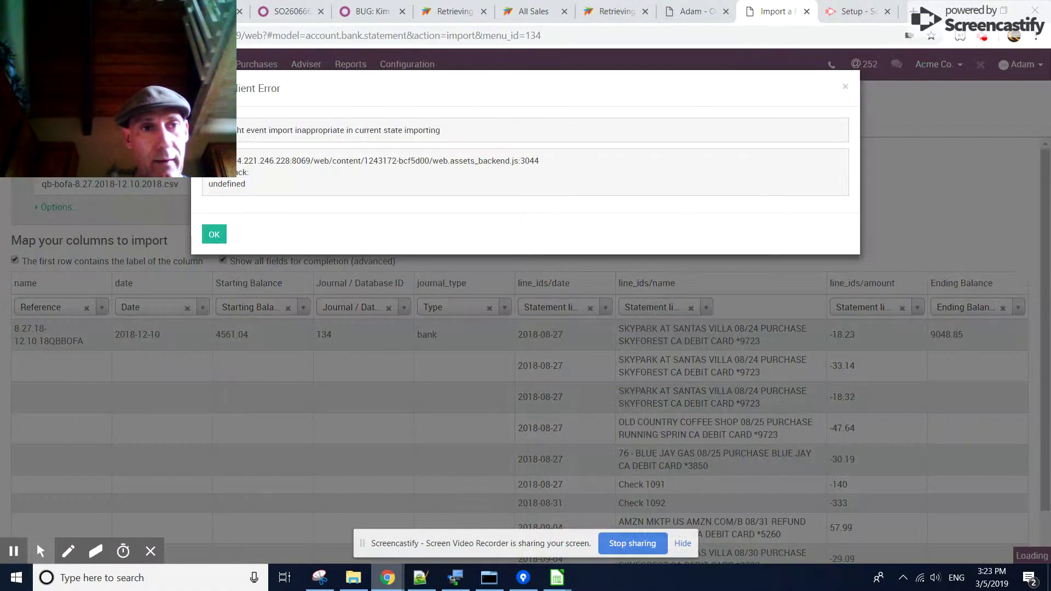
pyautogui.click(225, 238)
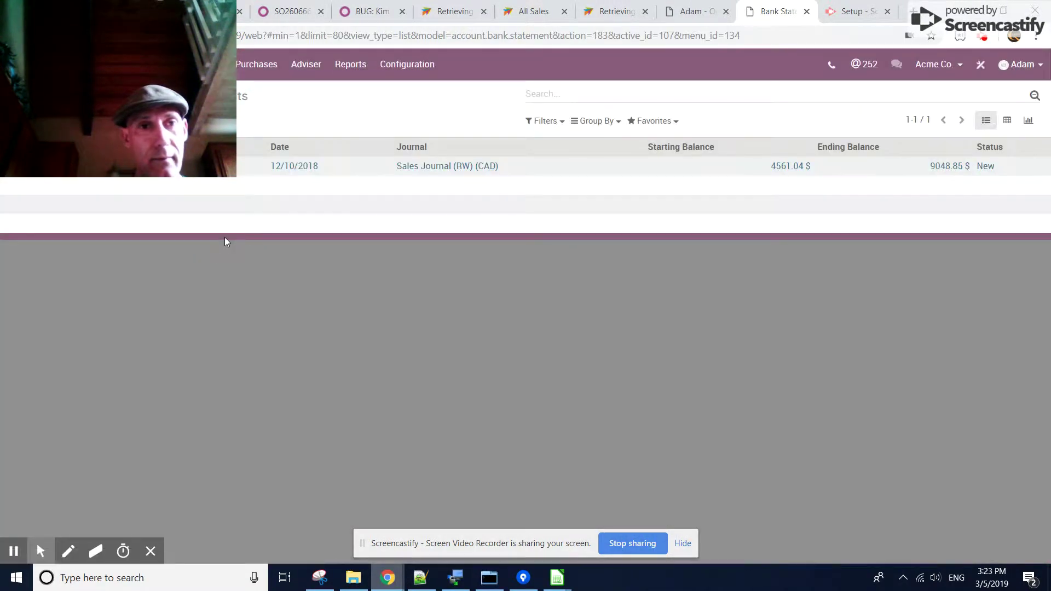
# - Open the imported statement 8.27.18-12.10.18QBBOFA and try to reconcile its transactions
pyautogui.click(142, 177)
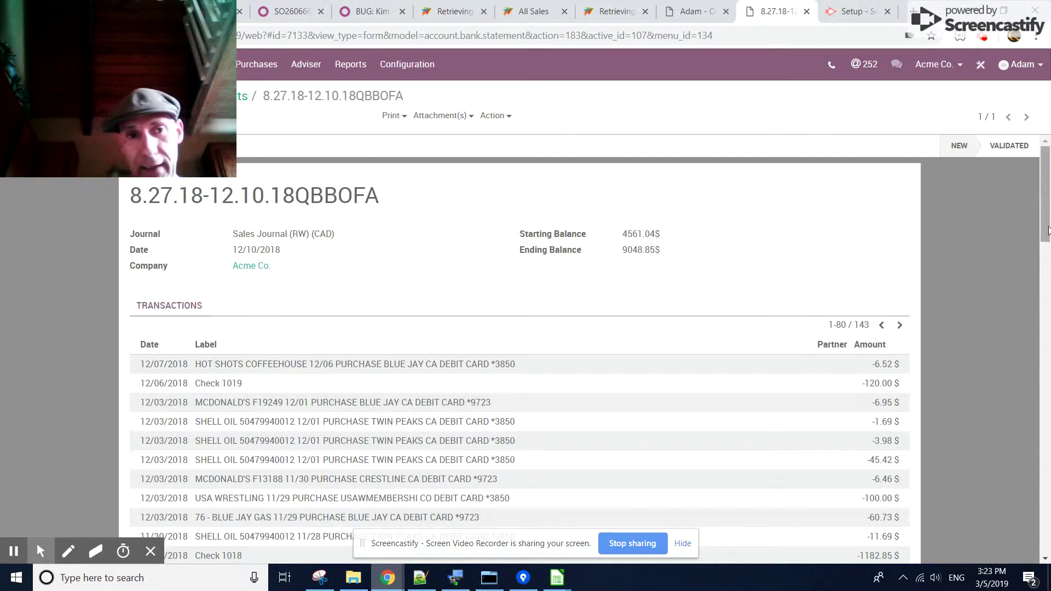
pyautogui.moveTo(1046, 227)
pyautogui.mouseDown()
pyautogui.moveTo(1049, 545)
pyautogui.moveTo(1046, 227)
pyautogui.mouseUp()
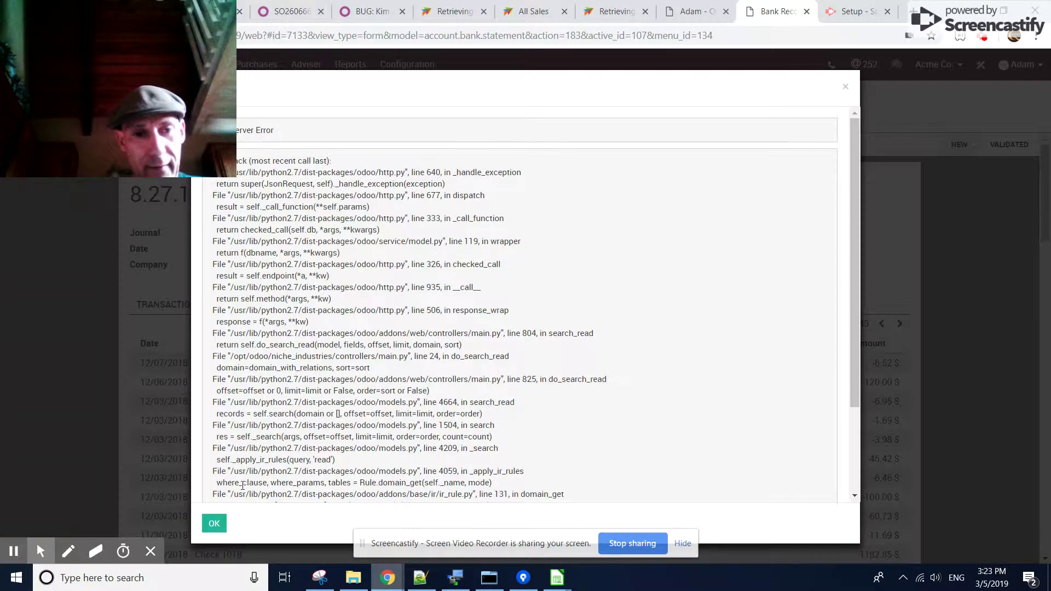
pyautogui.click(228, 523)
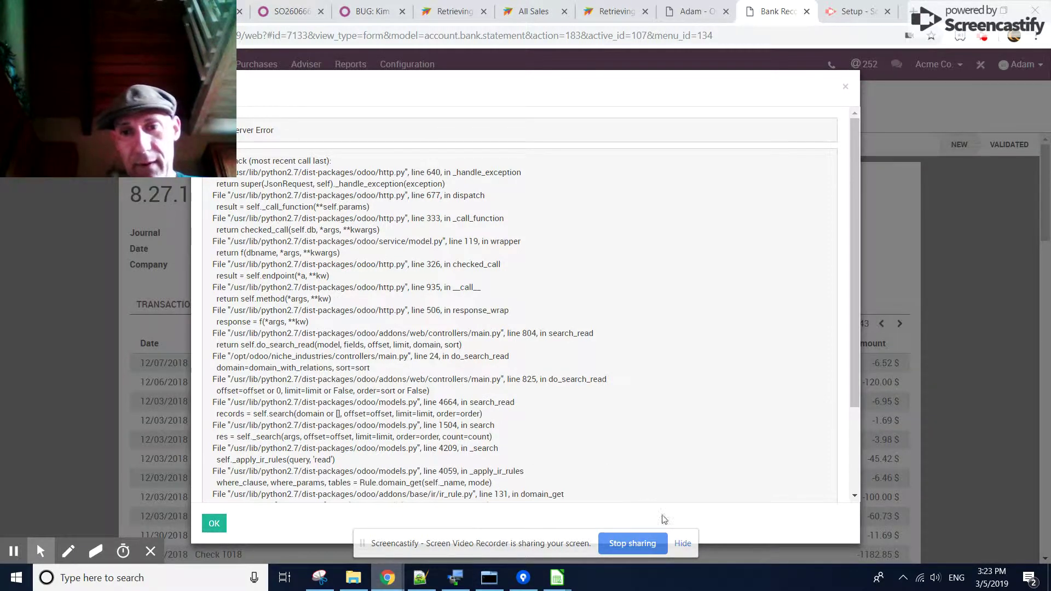
pyautogui.click(843, 90)
# - Switch to the browser tab showing the Odoo user record with its access rights
pyautogui.click(856, 10)
pyautogui.moveTo(502, 588)
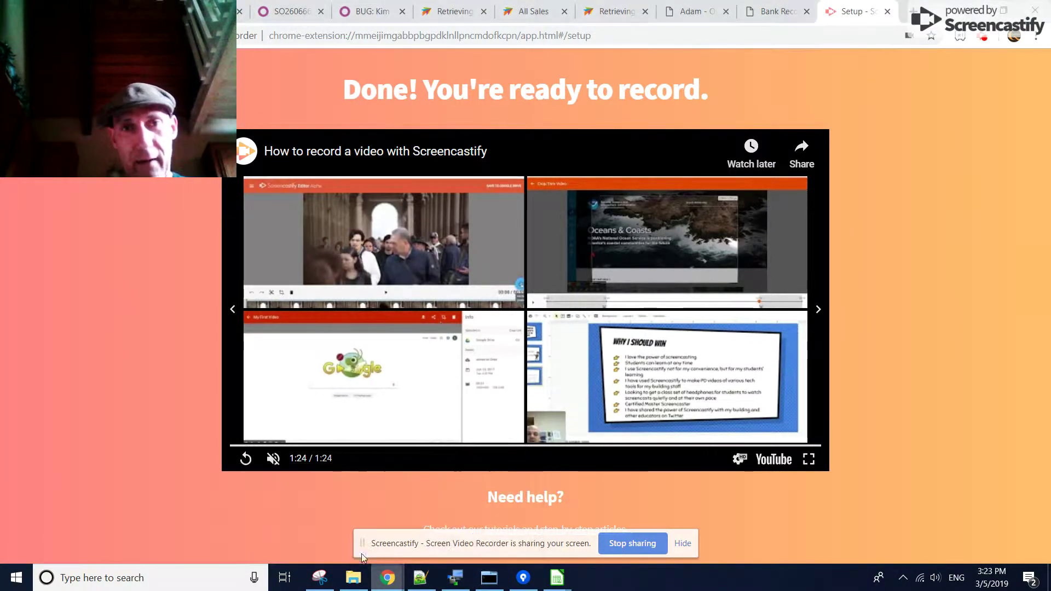
pyautogui.click(702, 23)
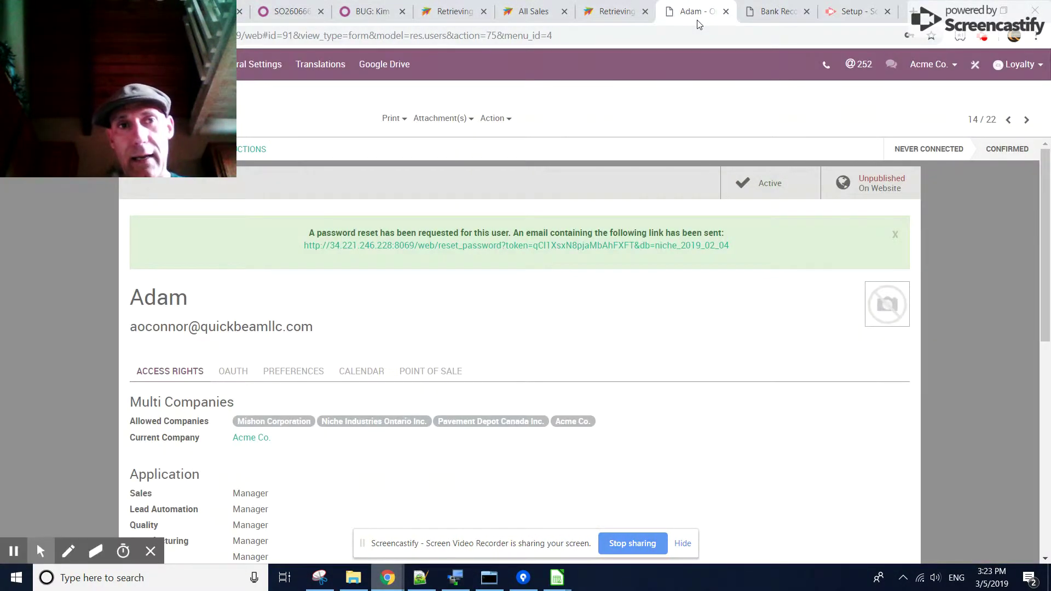